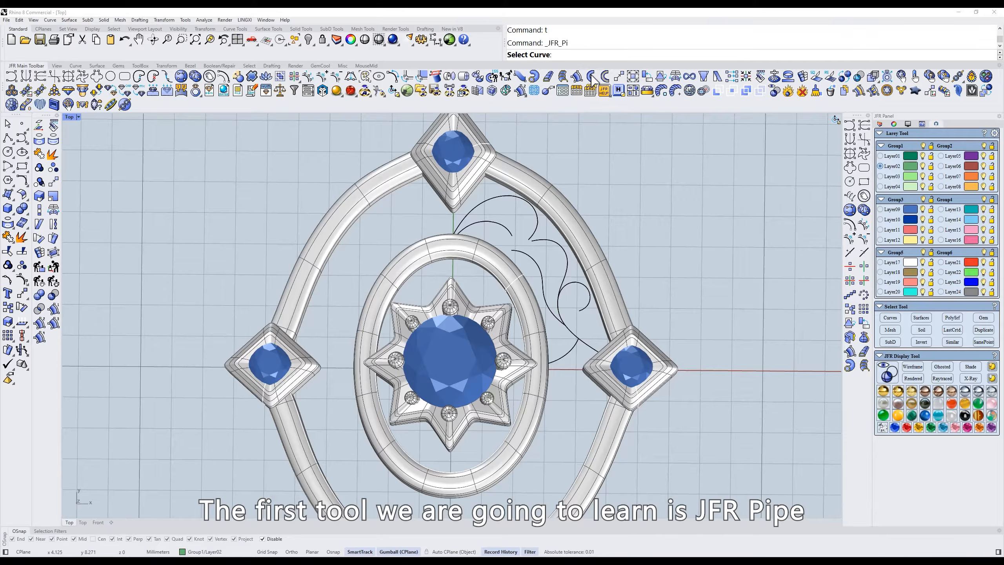
- Create gradient pipes along the six scroll curves with JFR Pipe, giving the first end a diameter of about 0.4 mm
click(891, 318)
key(Return)
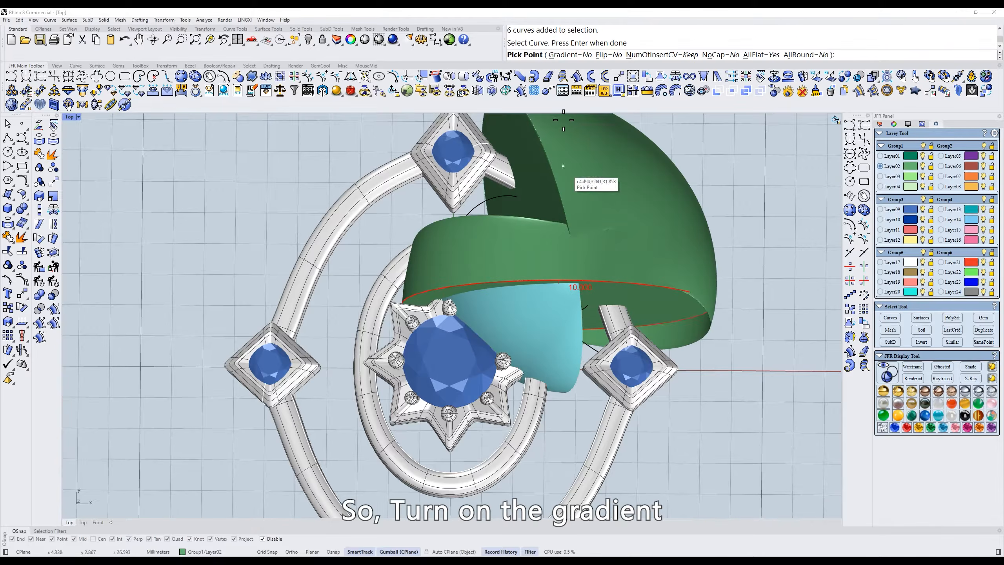
click(572, 55)
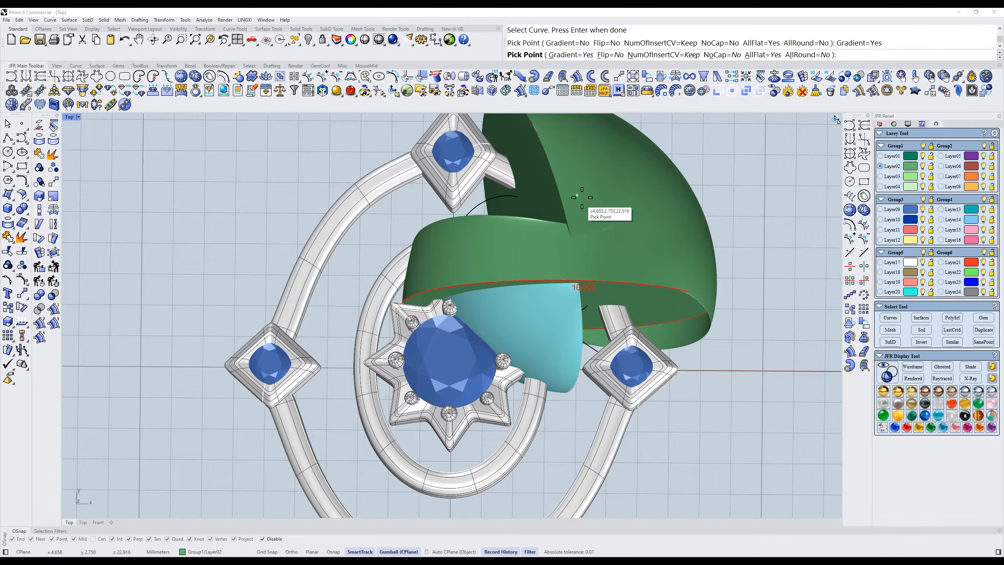
scroll(545, 312, up, 3)
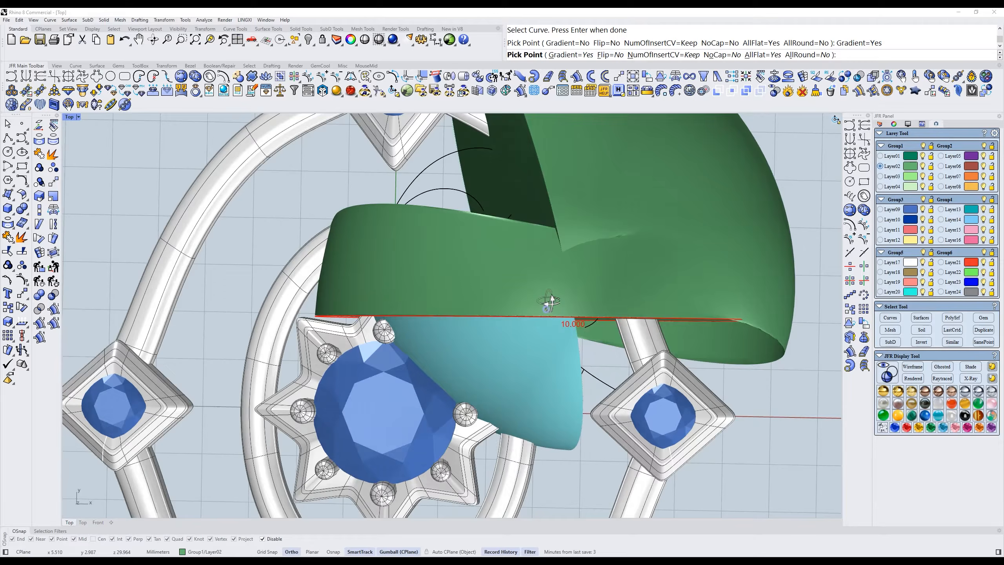
scroll(551, 300, down, 5)
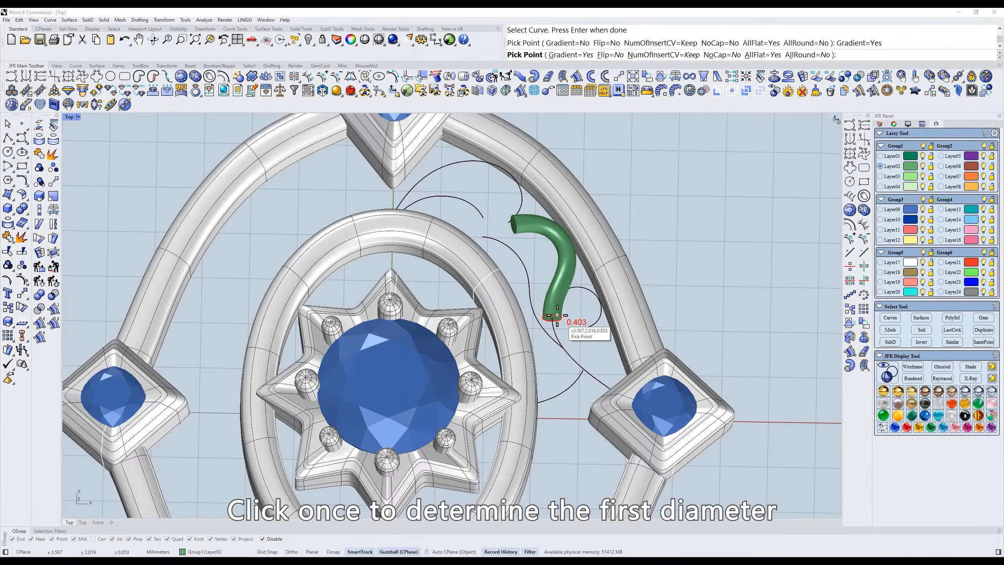
click(557, 315)
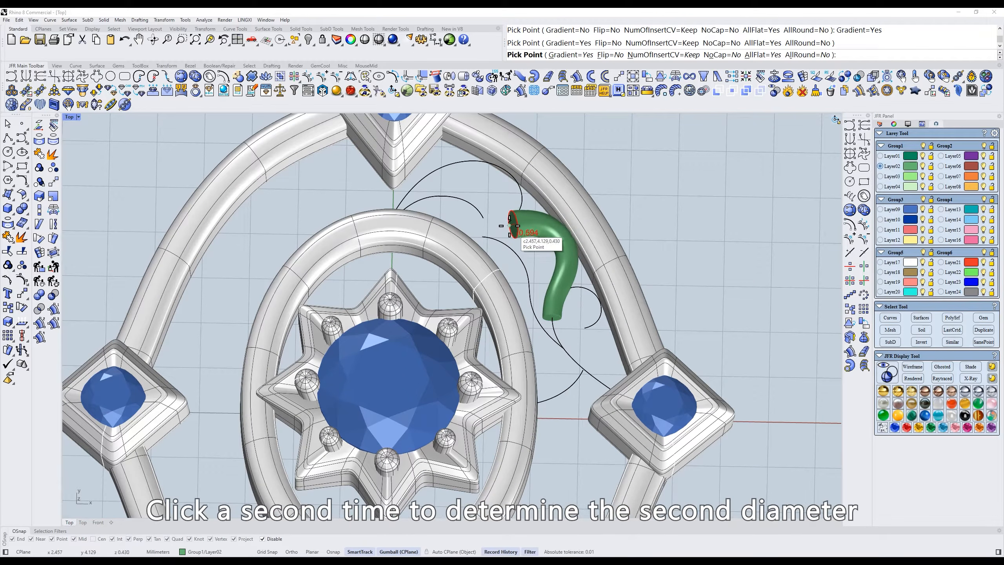
click(509, 225)
key(Return)
- Apply Make Uniform to the six pipe surfaces on Layer02 to smooth their ends
right_drag(509, 226, 490, 285)
right_click(908, 168)
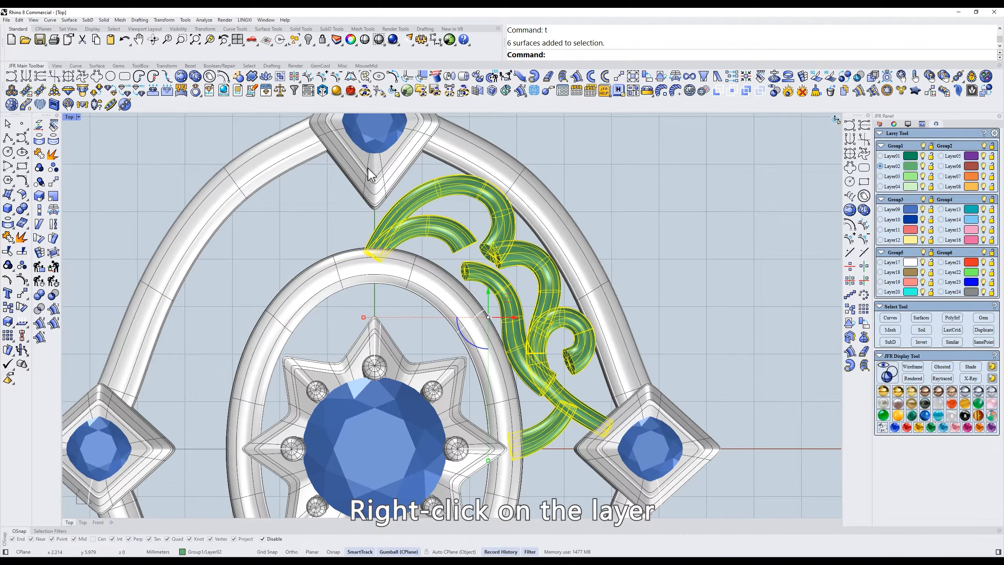
click(270, 30)
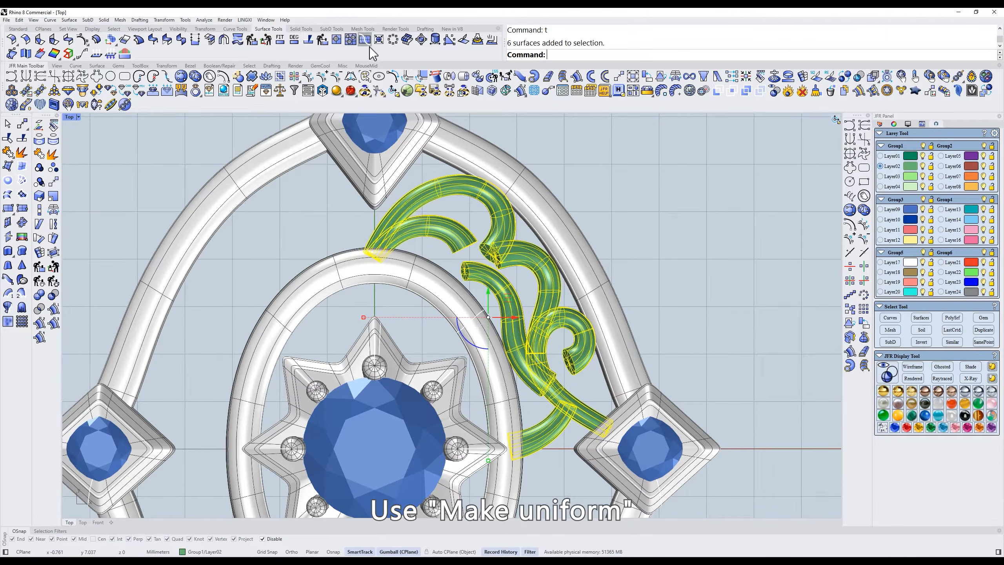
click(391, 44)
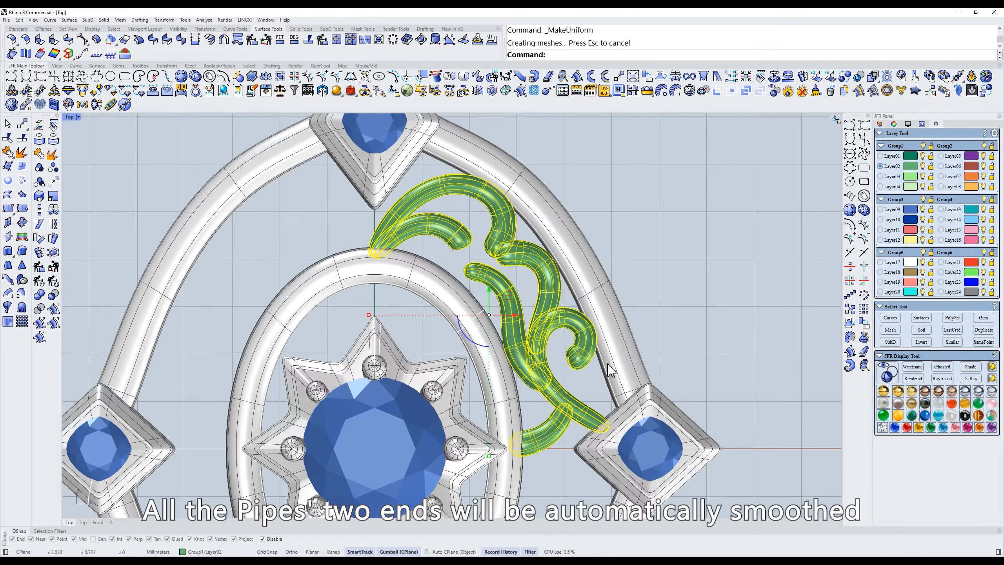
- Show the control points of the short upper scroll and shrink the end row to taper its tip
scroll(466, 243, up, 6)
right_drag(456, 279, 449, 330)
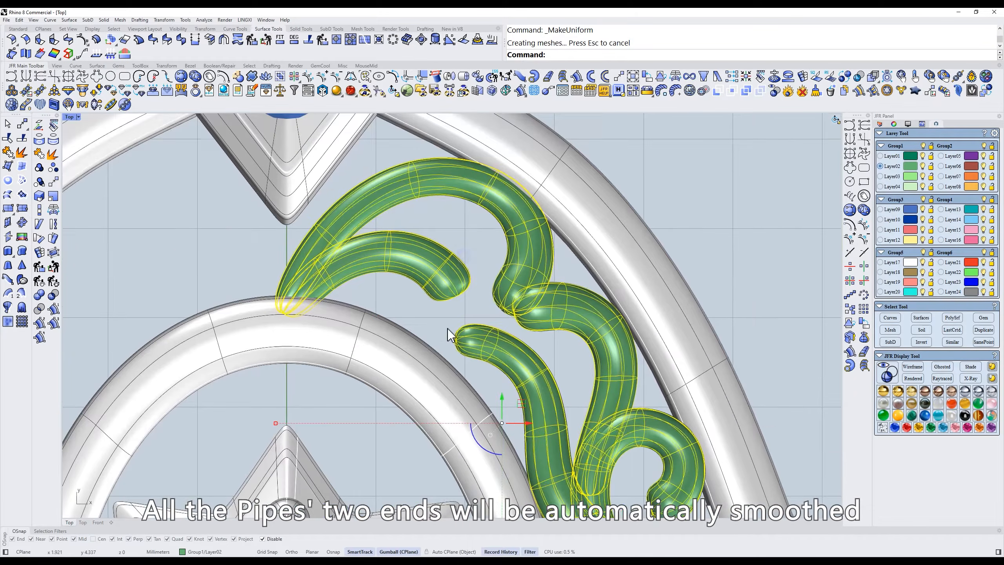
click(449, 331)
click(458, 286)
text(z)
key(space)
scroll(460, 284, up, 2)
drag(407, 327, 503, 315)
text(zv)
key(space)
- Taper the lower tip of the long upper arc by shrinking its end row of control points
click(507, 291)
text(z)
key(space)
text(zv)
key(space)
click(554, 318)
key(Escape)
- Taper the upper tip of the outer right-hand scroll by shrinking its end row of control points
click(554, 318)
text(z)
key(space)
drag(497, 274, 535, 299)
text(zv)
key(space)
shift+drag(528, 350, 527, 332)
key(Escape)
key(Escape)
- Taper the upper tip of the inner lower scroll by shrinking its end row of control points
click(485, 349)
text(z)
key(space)
ctrl+shift+right_drag(458, 330, 348, 333)
scroll(349, 332, up, 2)
drag(349, 332, 368, 347)
text(z)
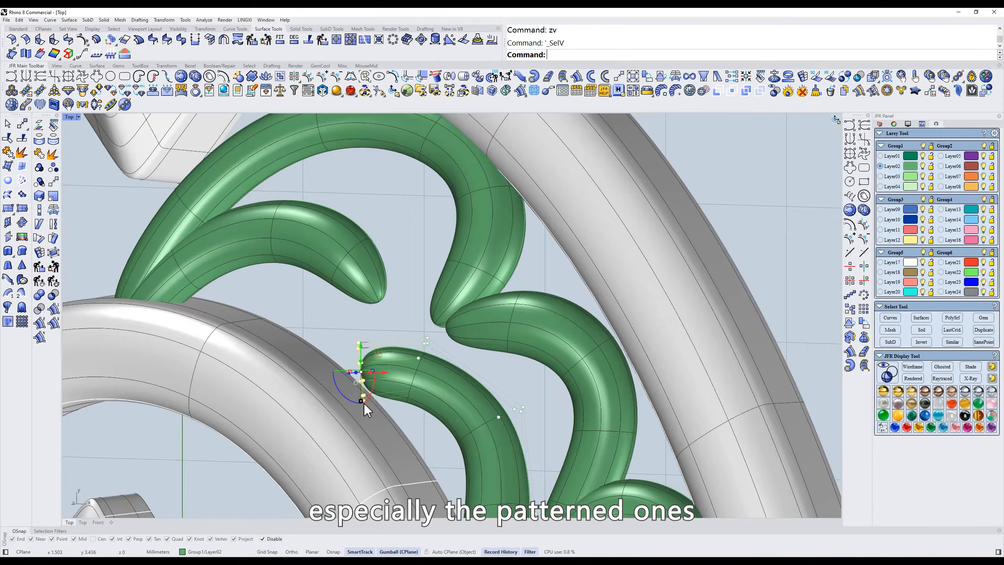
shift+drag(361, 402, 361, 379)
key(Escape)
key(Escape)
- Adjust the end row of control points on the curled scroll to refine its tip
text(t)
key(space)
right_drag(558, 383, 496, 160)
scroll(623, 364, up, 6)
click(625, 371)
text(z)
key(space)
shift+drag(608, 406, 597, 378)
key(Escape)
key(Escape)
- Adjust the end control points of the neighbouring lower pipe to refine its tip
click(506, 402)
text(z)
key(space)
text(z)
drag(502, 486, 550, 458)
key(Escape)
key(Escape)
- Check the tapered scrolls in the X-Ray display and return to the shaded display
scroll(573, 359, down, 4)
scroll(595, 361, down, 1)
right_drag(573, 360, 591, 358)
text(d)
key(space)
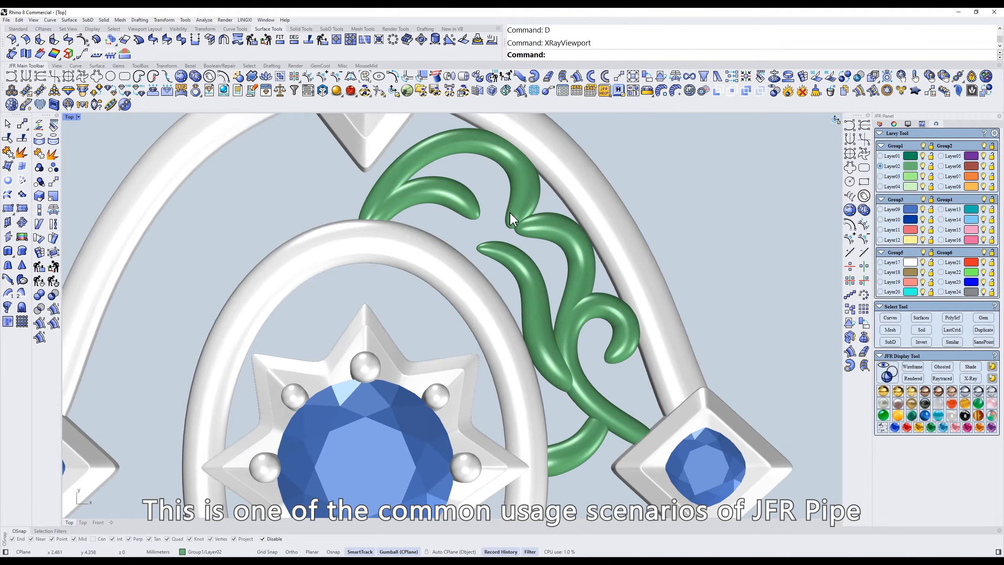
text(s)
key(space)
- Copy the six Layer02 scroll pipes symmetrically into all four quadrants of the pendant
scroll(520, 257, down, 4)
right_drag(521, 257, 576, 263)
click(910, 168)
click(849, 279)
key(Escape)
scroll(654, 291, down, 2)
right_drag(664, 276, 677, 213)
scroll(676, 214, down, 2)
ctrl+shift+right_drag(655, 322, 632, 273)
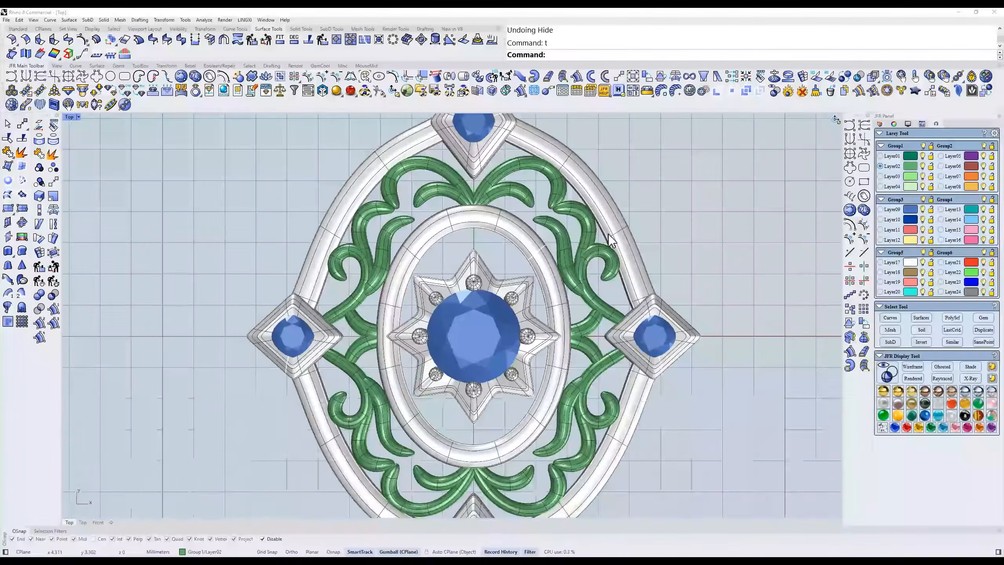
- Select all the original scroll curves and hide them
middle_click(569, 190)
click(563, 191)
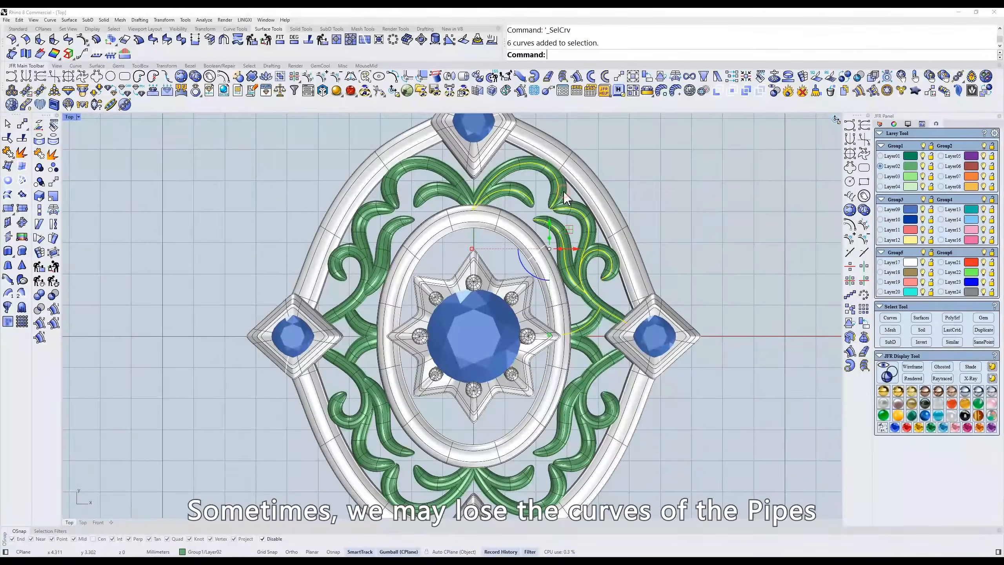
right_drag(582, 269, 583, 276)
text(h)
key(Return)
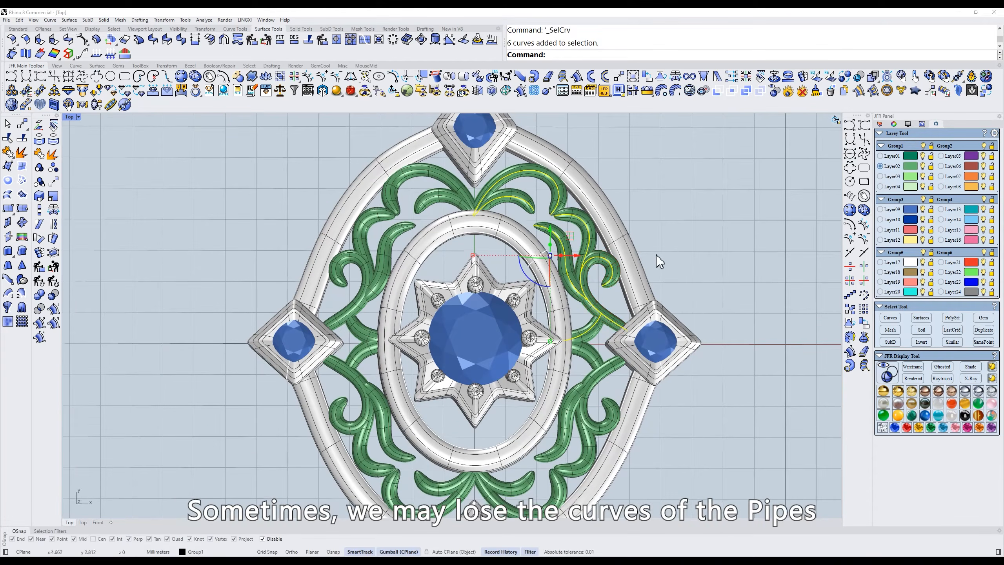
- Regenerate the centre curves of all Layer02 scroll pipes with the Centerline of Pipe tool
click(910, 175)
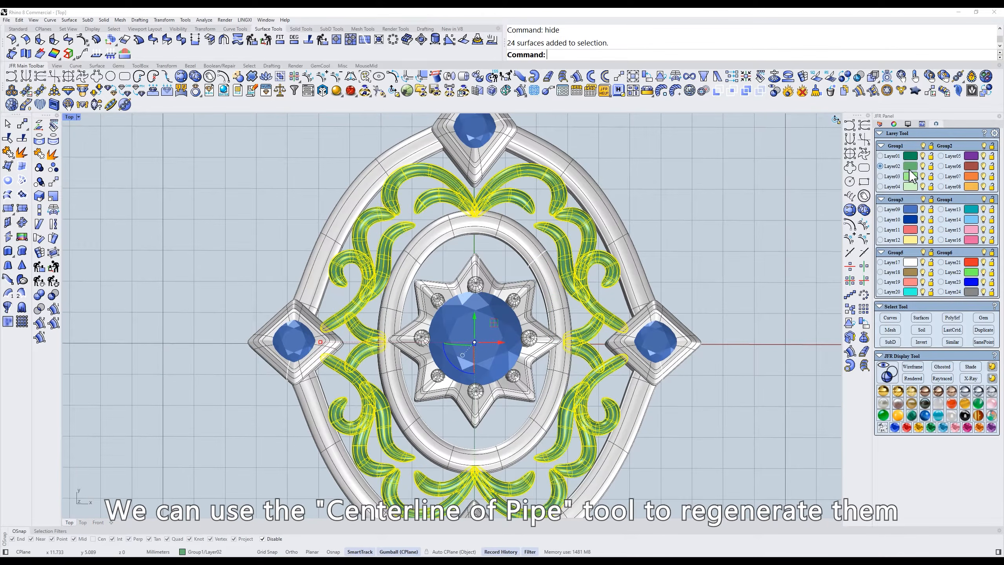
click(607, 81)
scroll(569, 225, up, 3)
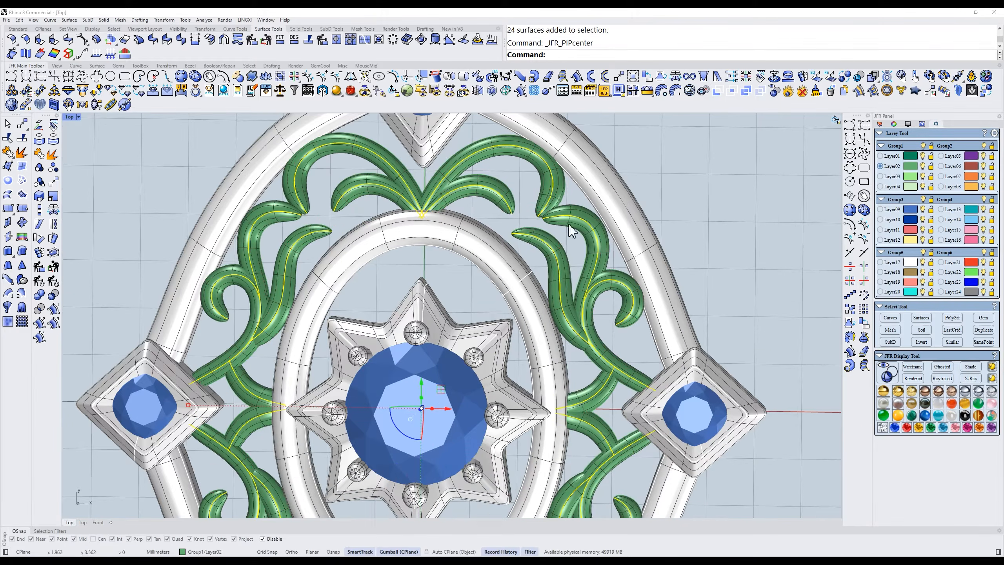
right_drag(608, 240, 606, 233)
scroll(593, 253, up, 2)
- Examine the regenerated centre curves in wireframe display and return to the shaded display
text(w)
key(Return)
mouse_move(569, 283)
right_down()
mouse_move(560, 294)
mouse_move(584, 298)
mouse_move(580, 284)
right_up()
text(S)
key(Return)
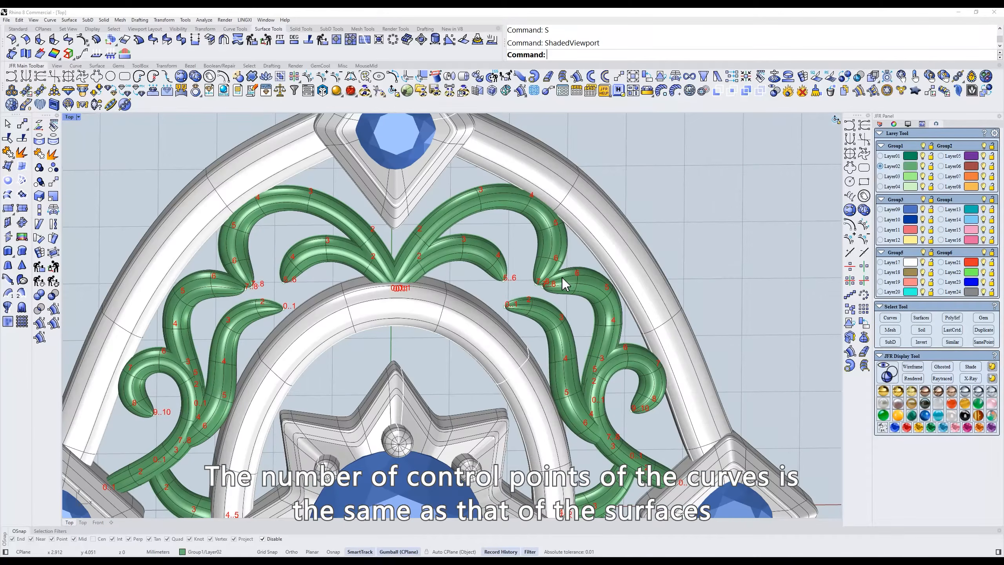
text(t)
key(Return)
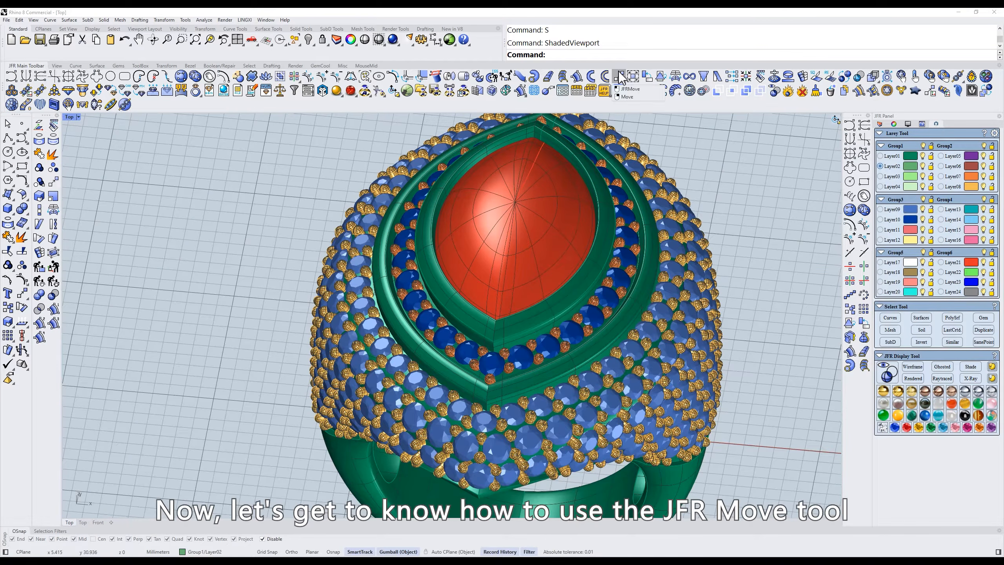
- Duplicate the red marquise gem in the Top view and place the copy beside the ring
text(t)
key(Return)
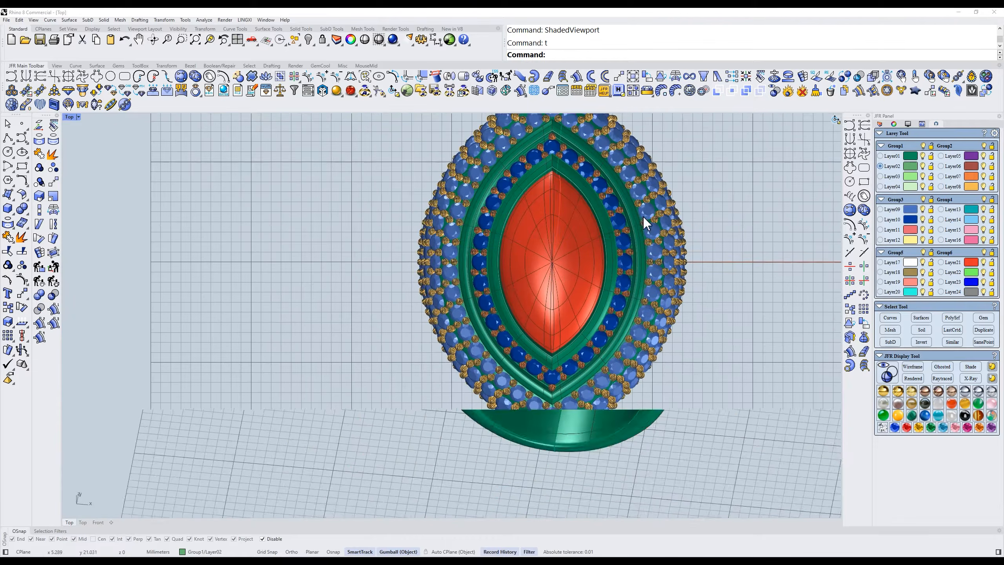
click(420, 319)
drag(433, 338, 664, 340)
key(alt)
click(743, 277)
scroll(730, 281, up, 4)
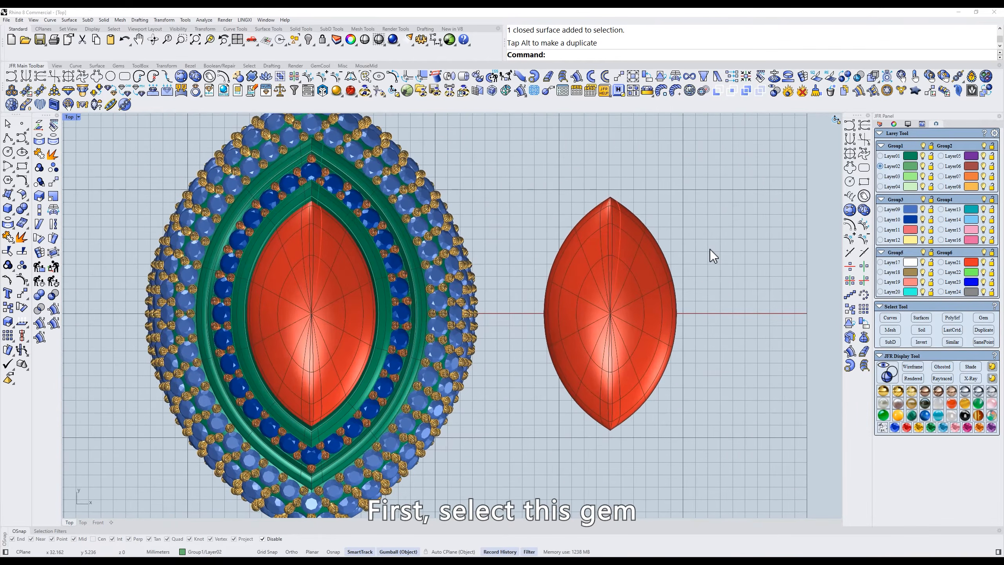
- Move the duplicate gem slightly upward beside the ring with JFR Move
click(611, 285)
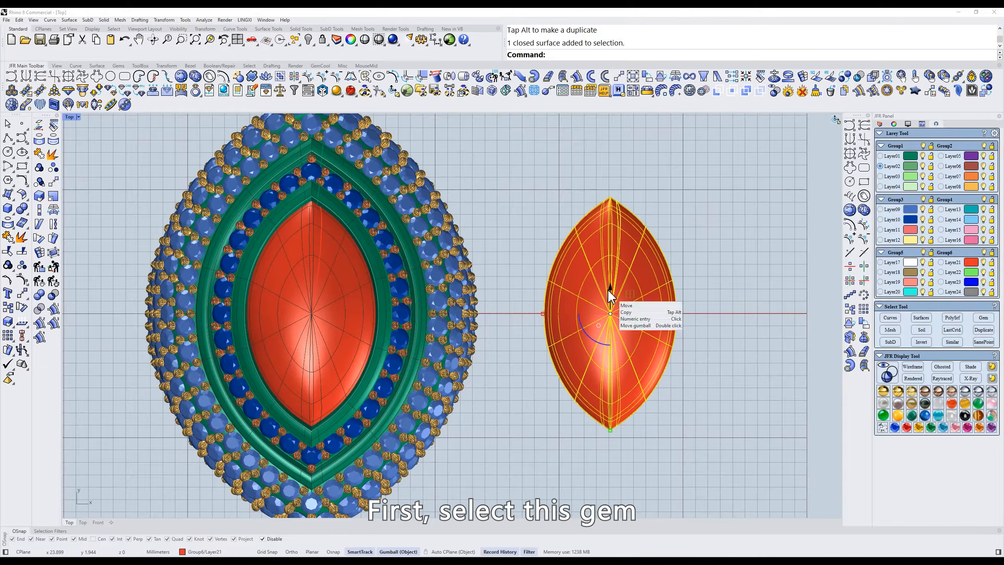
click(619, 78)
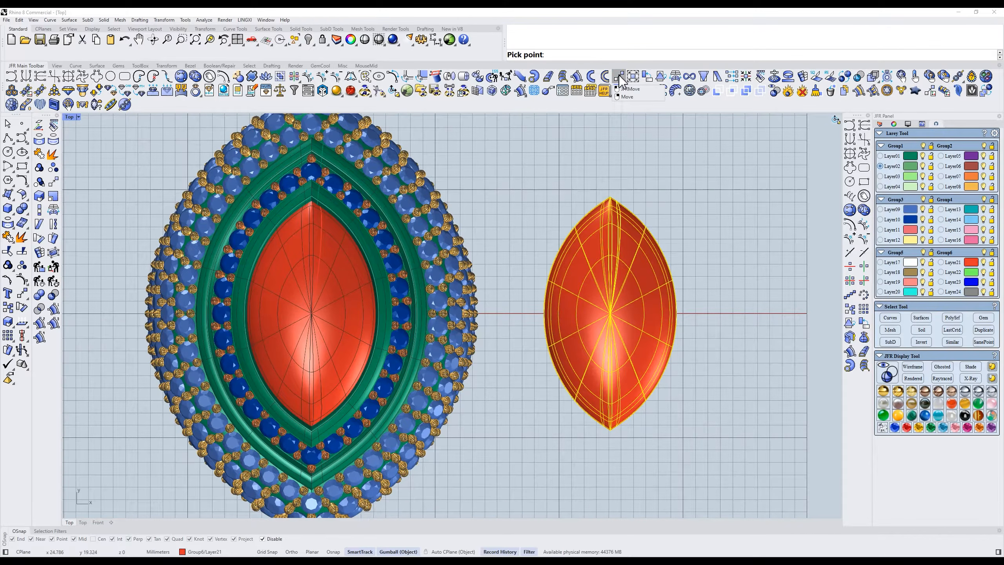
drag(739, 306, 710, 336)
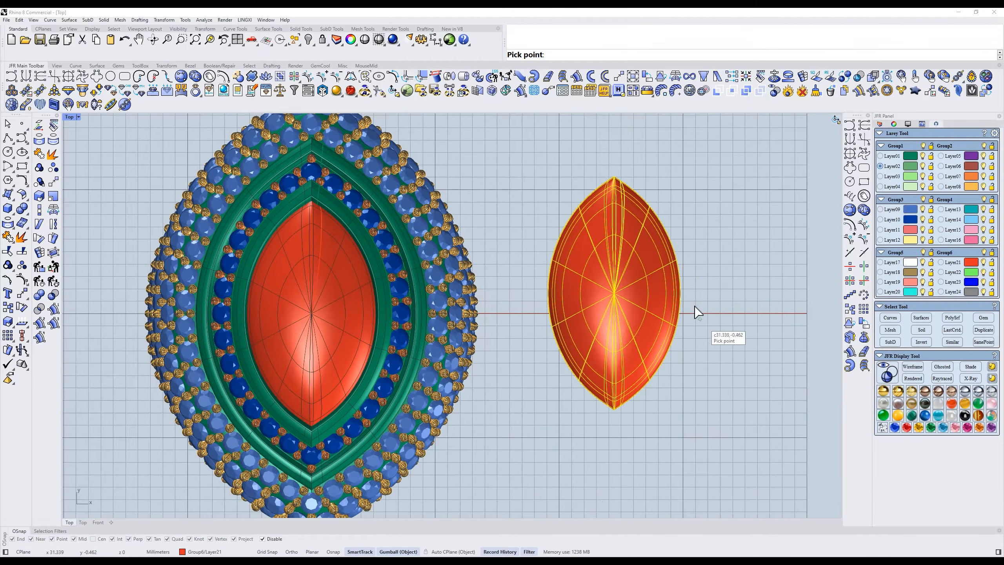
mouse_move(707, 270)
right_down()
mouse_move(653, 362)
mouse_move(742, 360)
mouse_move(716, 302)
mouse_move(702, 221)
mouse_move(710, 267)
right_up()
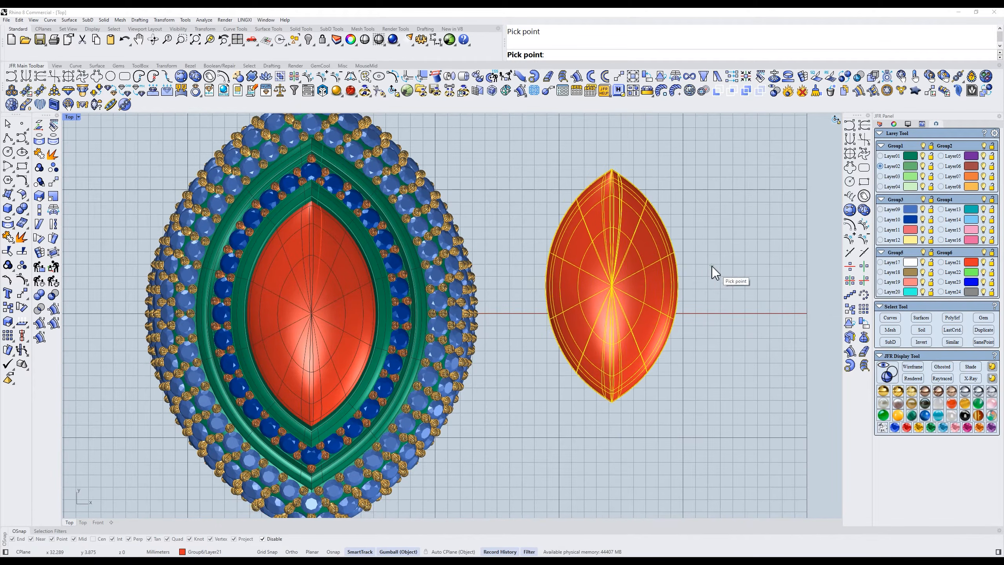
right_drag(702, 224, 742, 228)
click(742, 227)
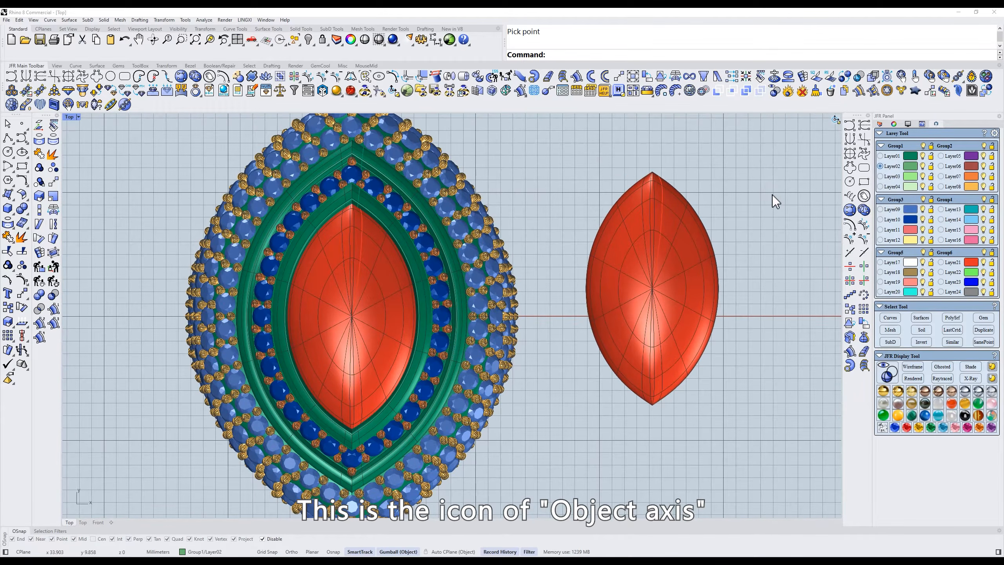
- Capture the toolbar area in a screen snip and outline the four transform tools with a red rectangle
key(F1)
mouse_move(517, 50)
mouse_down()
mouse_move(790, 127)
mouse_move(776, 128)
mouse_up()
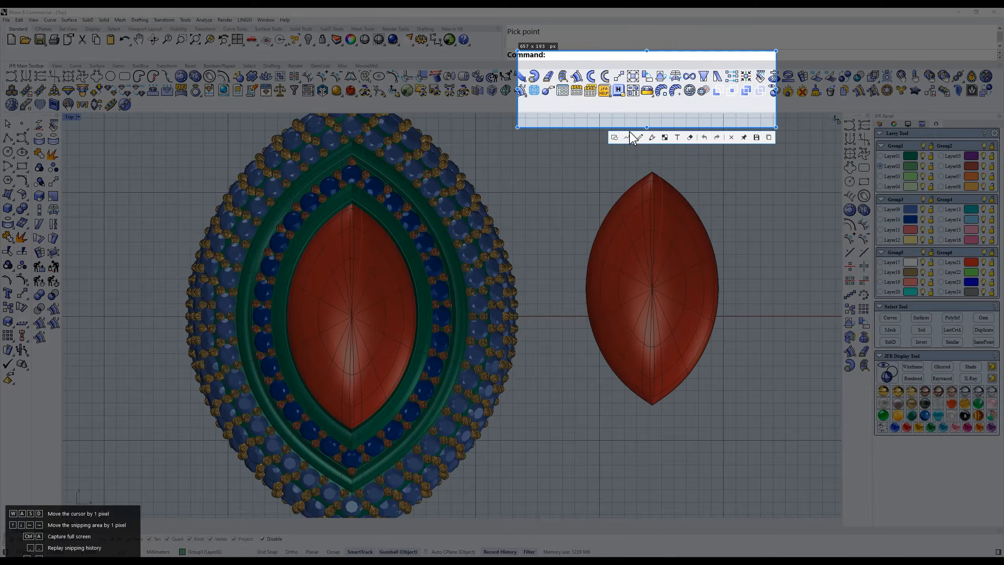
click(614, 137)
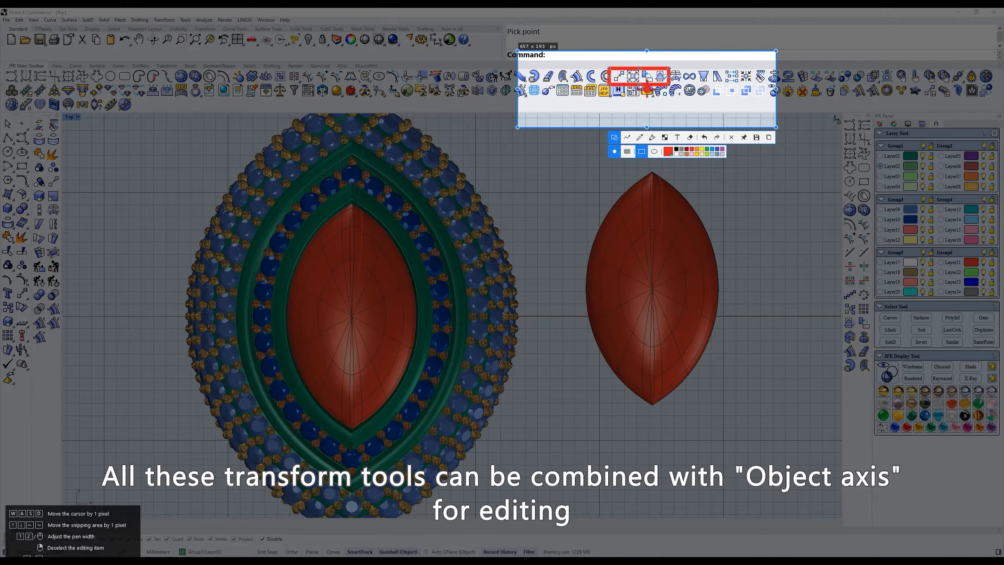
click(763, 138)
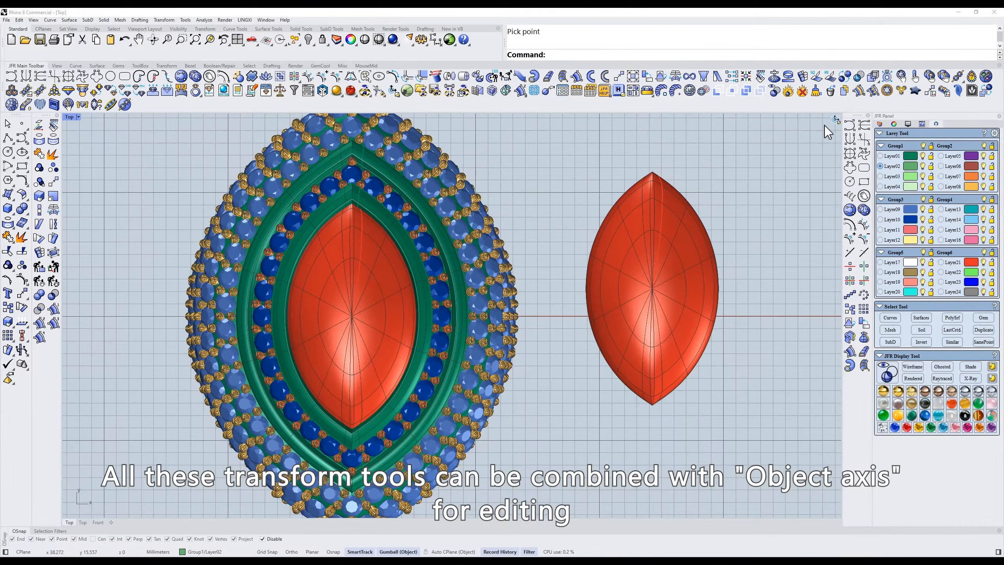
- Switch Object axis off and on again, and rotate the duplicate gem upright in the Right view
click(392, 92)
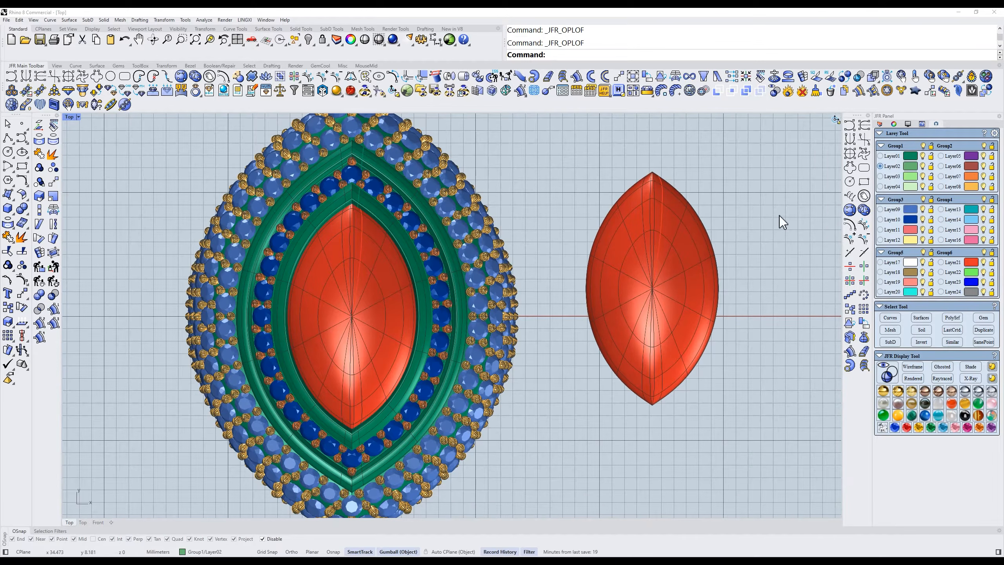
drag(780, 216, 713, 255)
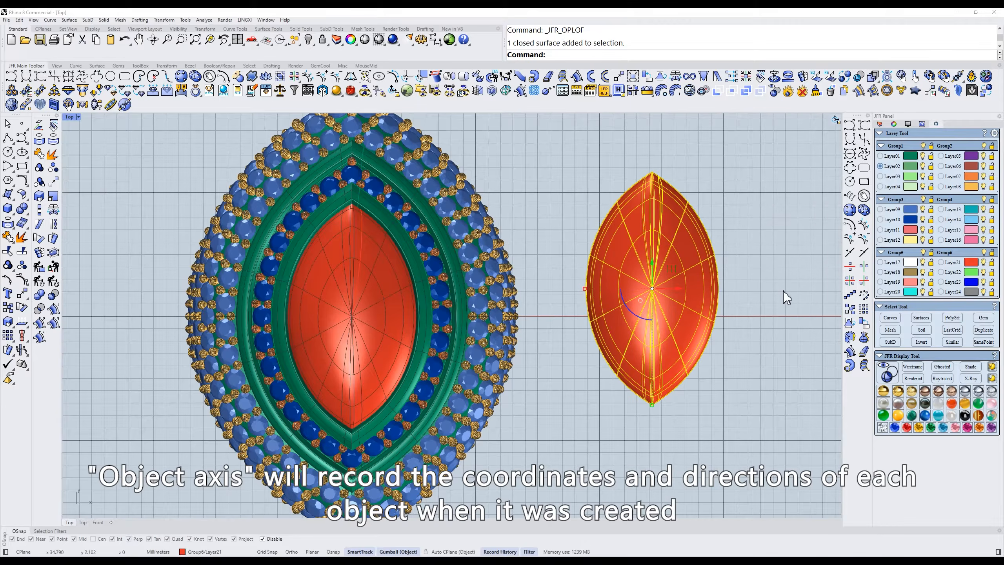
text(r)
key(Return)
right_drag(623, 305, 640, 357)
shift+drag(469, 292, 538, 300)
right_drag(651, 227, 708, 228)
click(710, 218)
drag(593, 172, 556, 177)
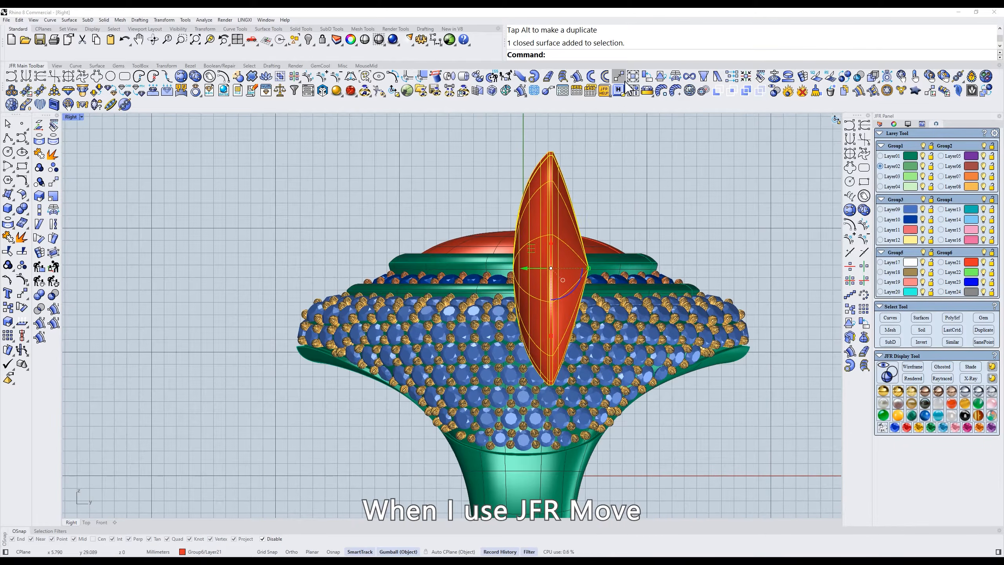
- Compare JFR Move on the upright gem with Object axis on and off, and delete the duplicate gem
click(621, 78)
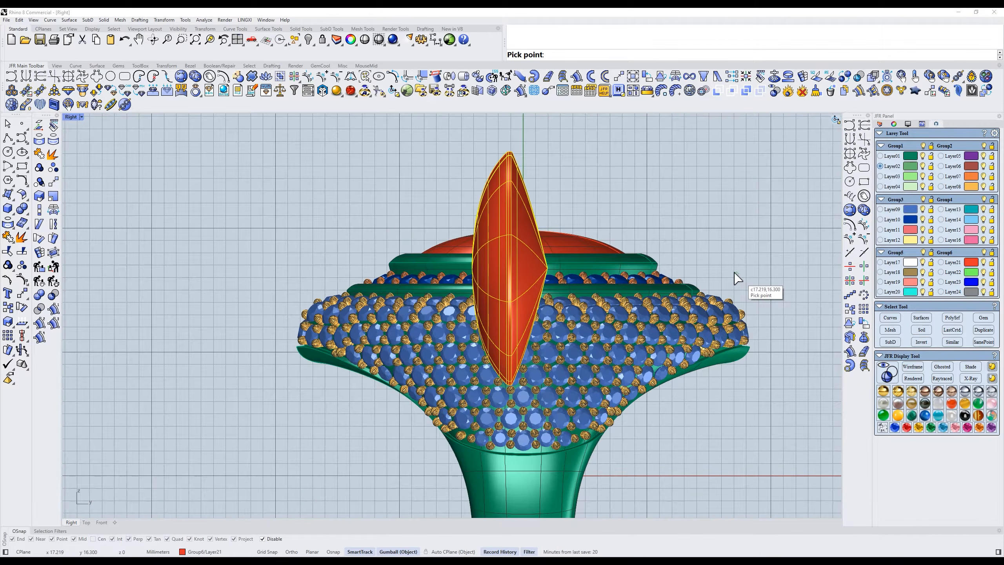
key(Escape)
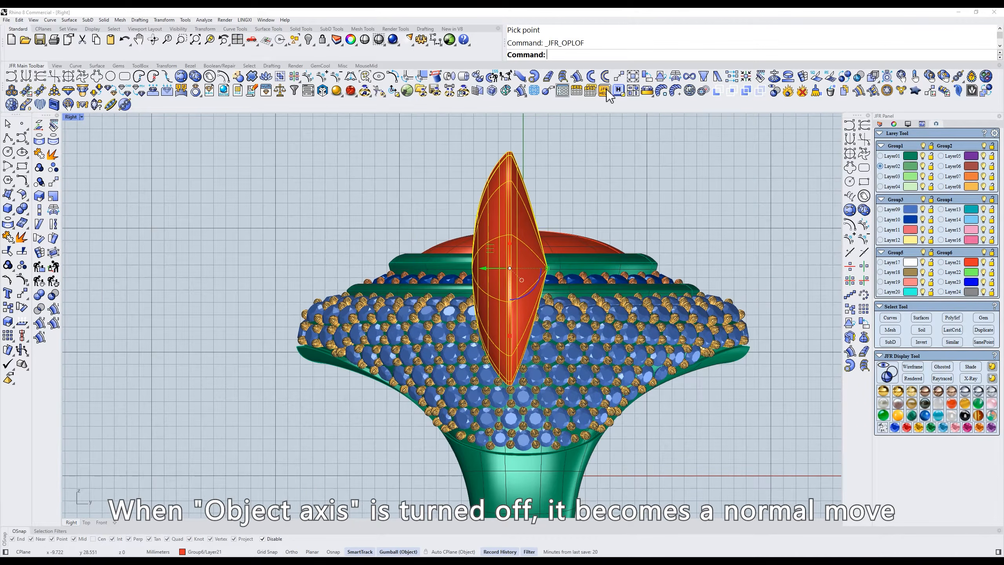
click(622, 79)
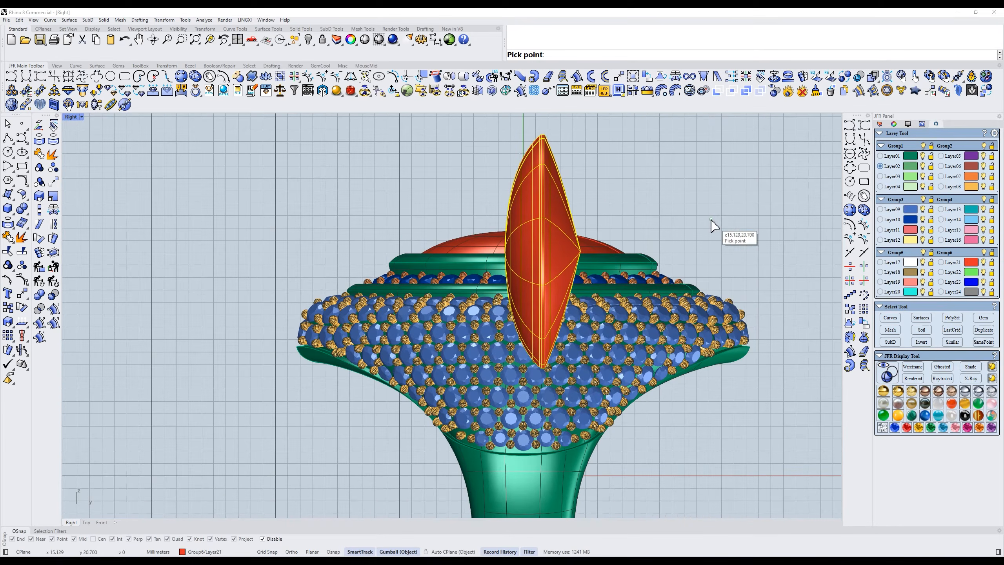
key(Delete)
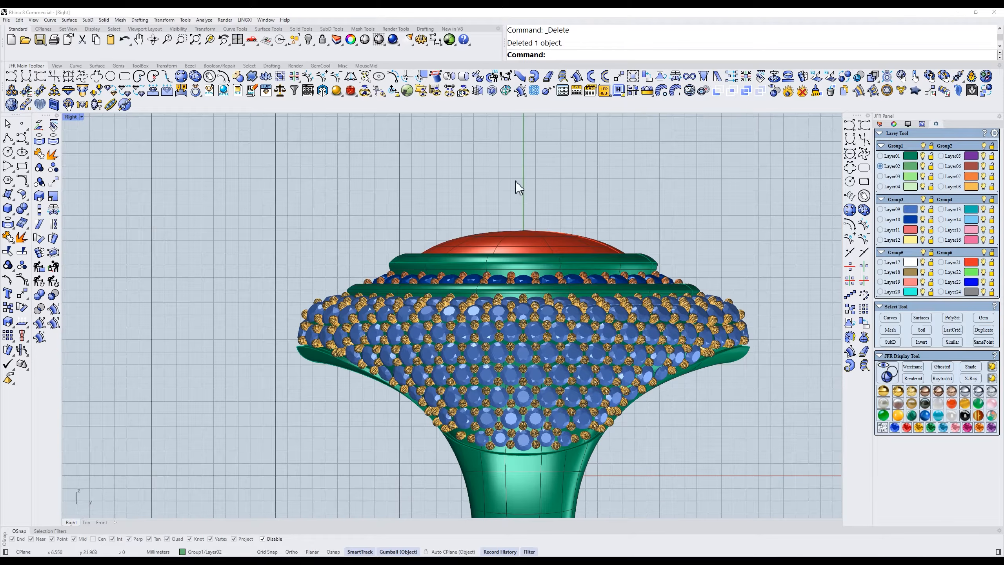
- Select all the Layer10 gems and adjust their height in the Right view with JFR Move
text(t)
key(Return)
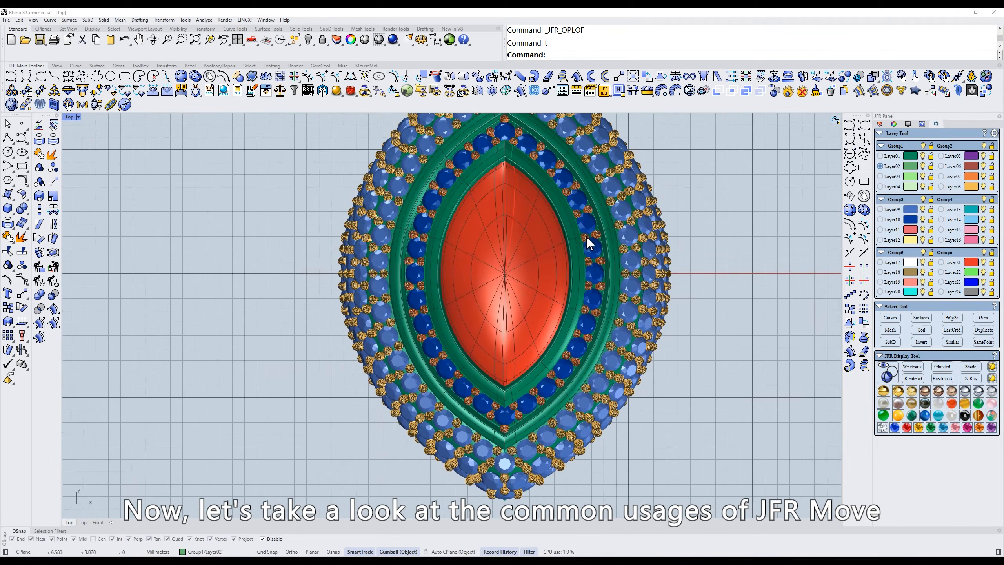
click(910, 220)
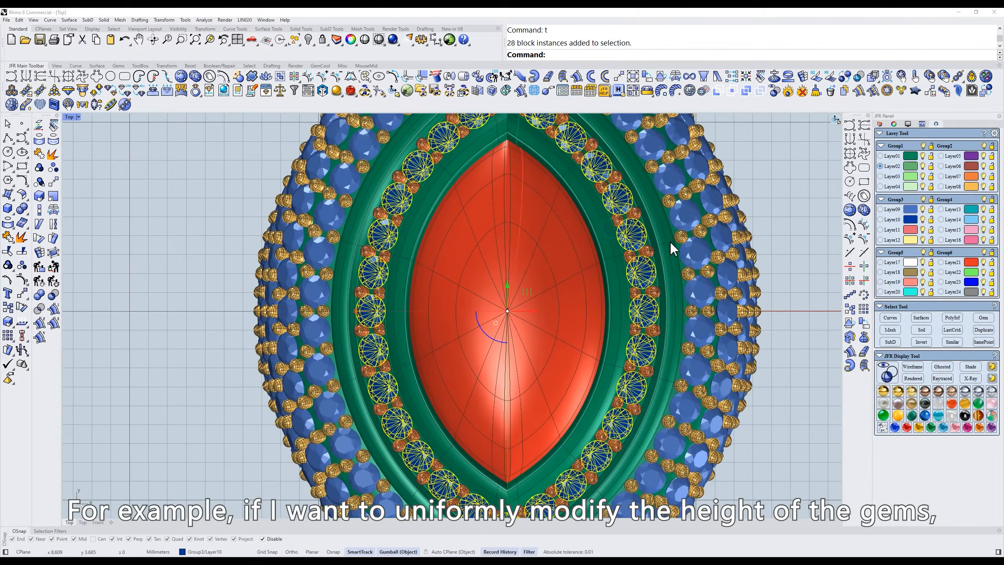
text(r)
key(Return)
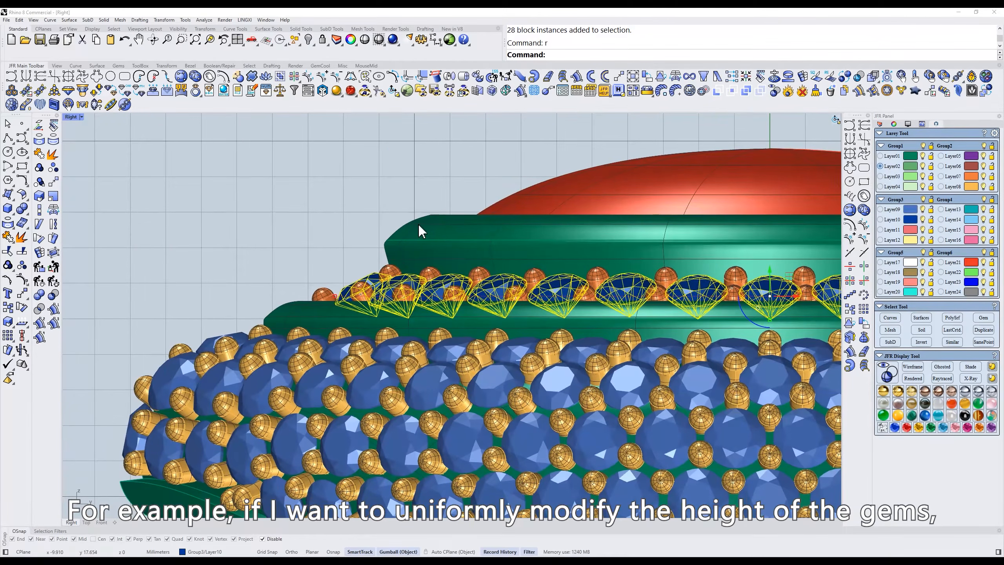
click(620, 78)
click(522, 226)
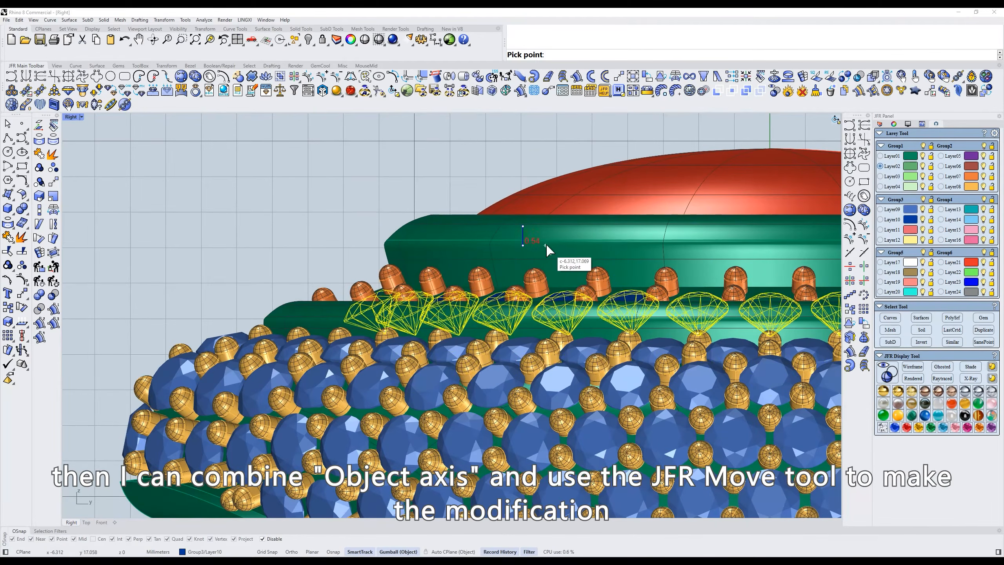
click(552, 228)
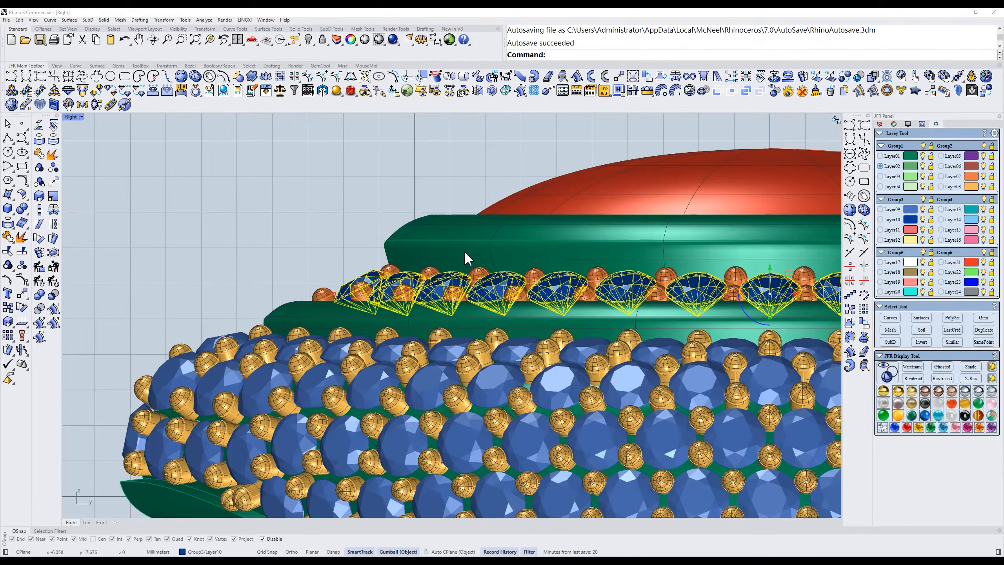
- Shift the Layer10 gem row inward and outward in the Top view with JFR Move
text(t)
key(Return)
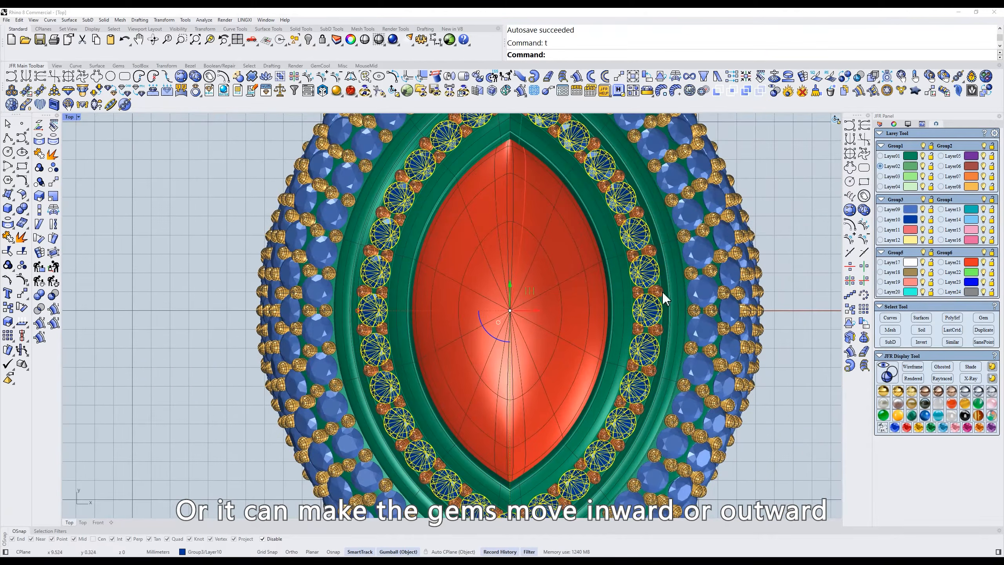
right_drag(585, 360, 586, 261)
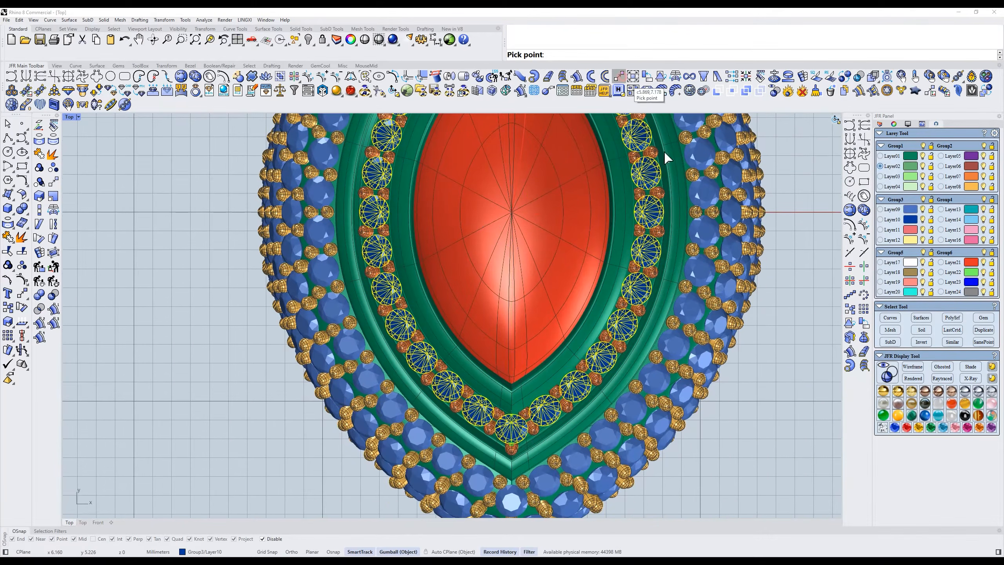
scroll(706, 325, up, 4)
click(731, 357)
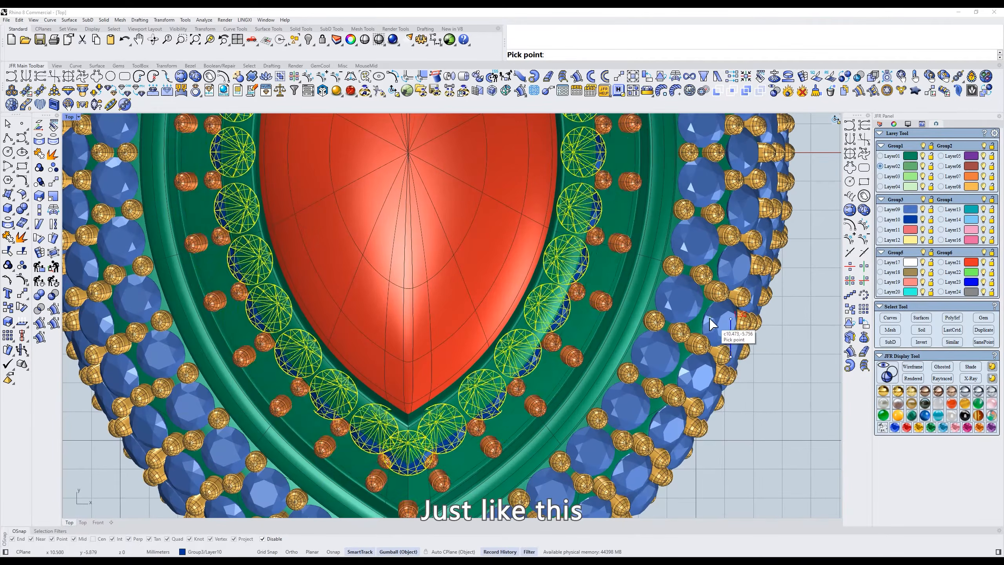
click(711, 356)
scroll(558, 249, down, 4)
right_drag(558, 251, 574, 286)
ctrl+shift+right_drag(755, 437, 725, 432)
click(725, 432)
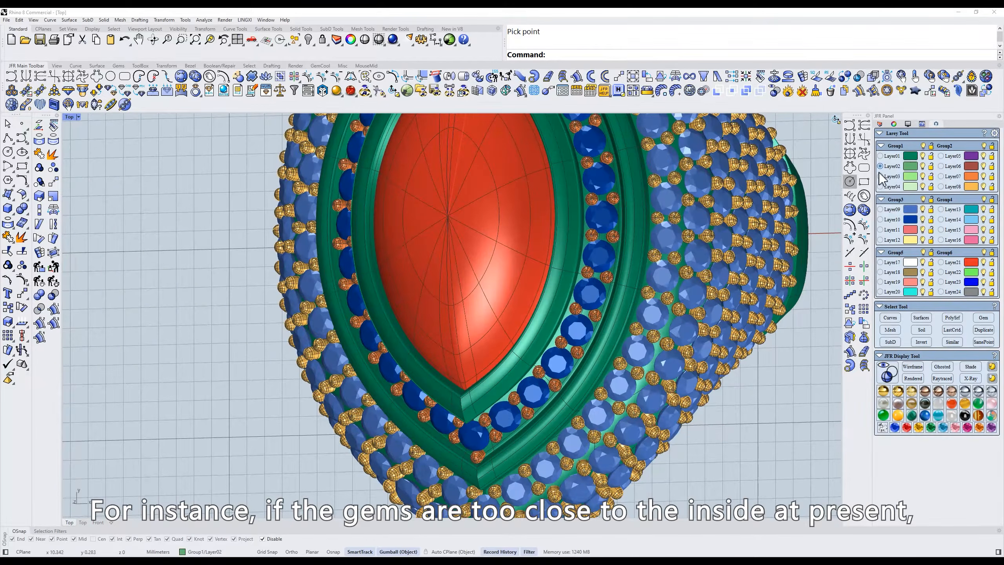
- Select the Layer10 gems again and move them slightly outward with JFR Move
click(909, 220)
click(619, 77)
click(745, 273)
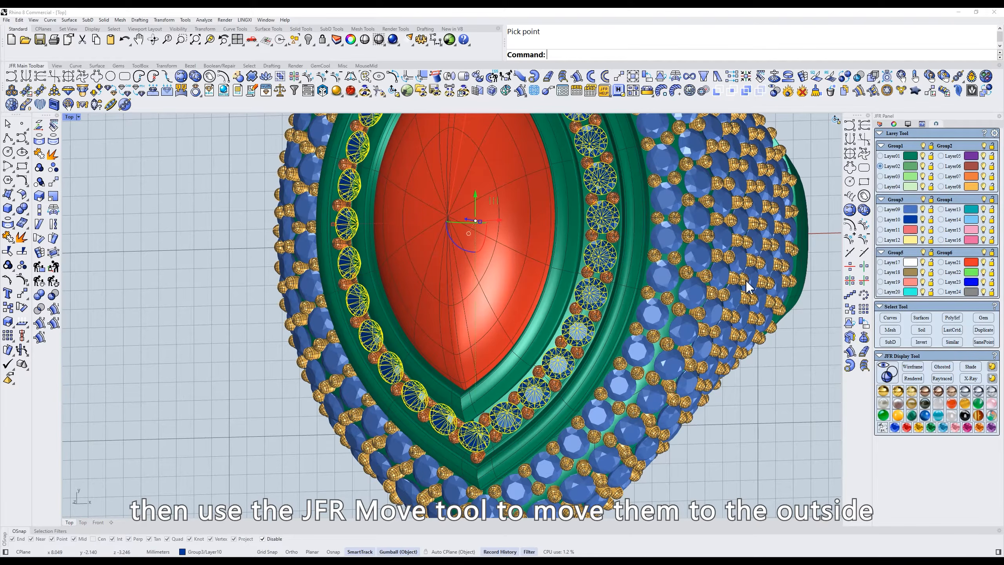
click(747, 286)
- Select all the Layer07 prongs and raise them slightly in the Right view with JFR Move
text(r)
key(Return)
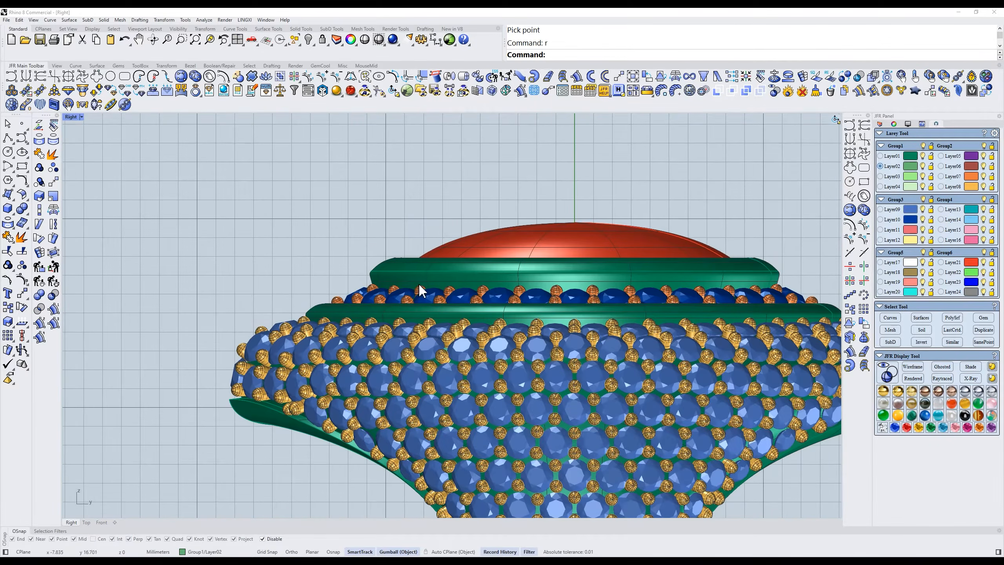
scroll(421, 290, up, 3)
click(423, 295)
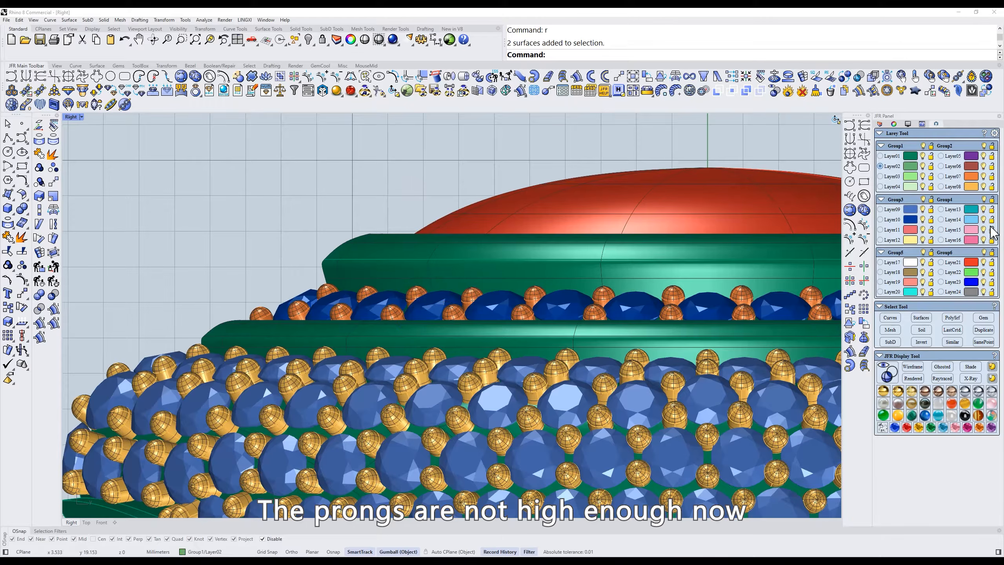
click(971, 177)
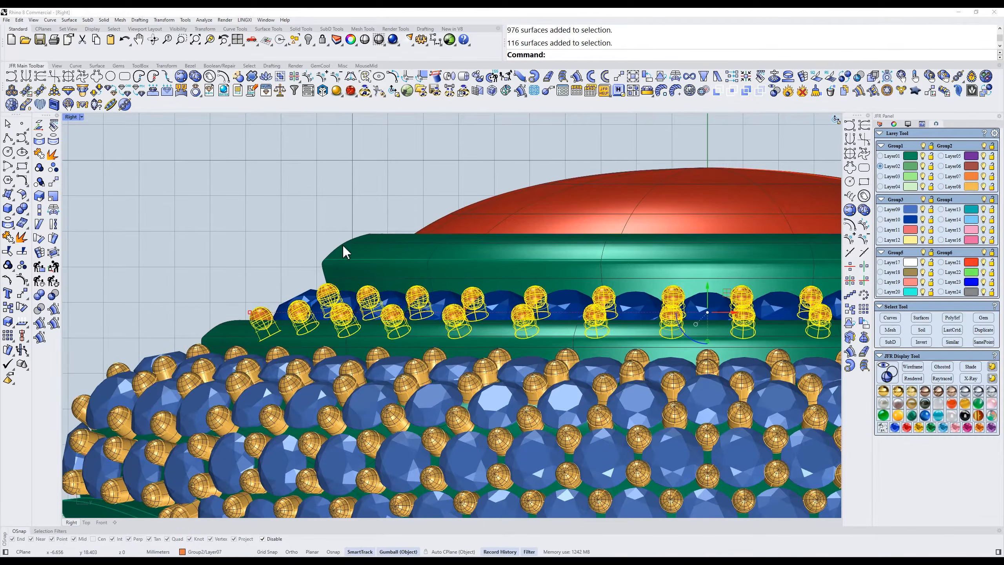
scroll(423, 233, up, 2)
click(617, 77)
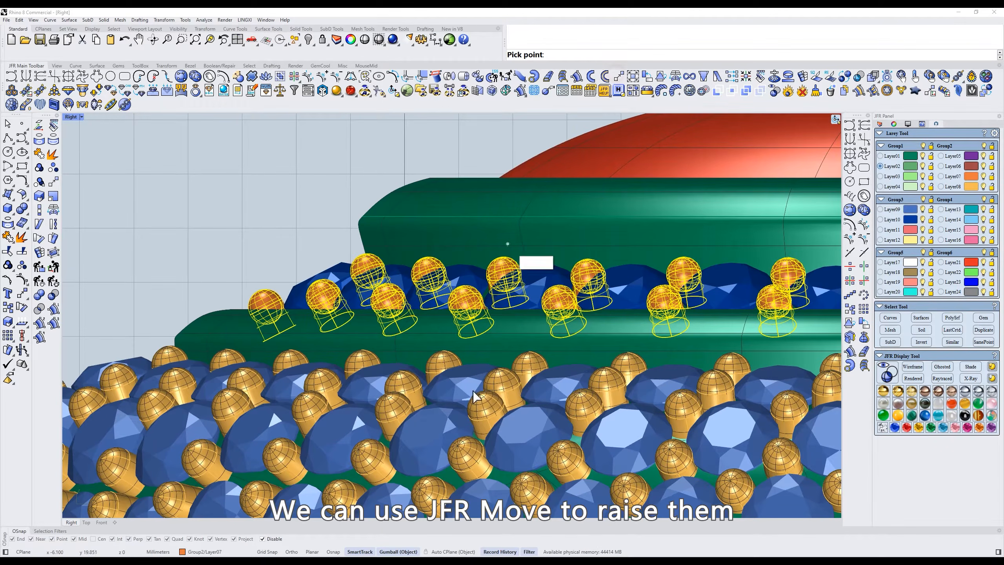
click(477, 431)
click(475, 417)
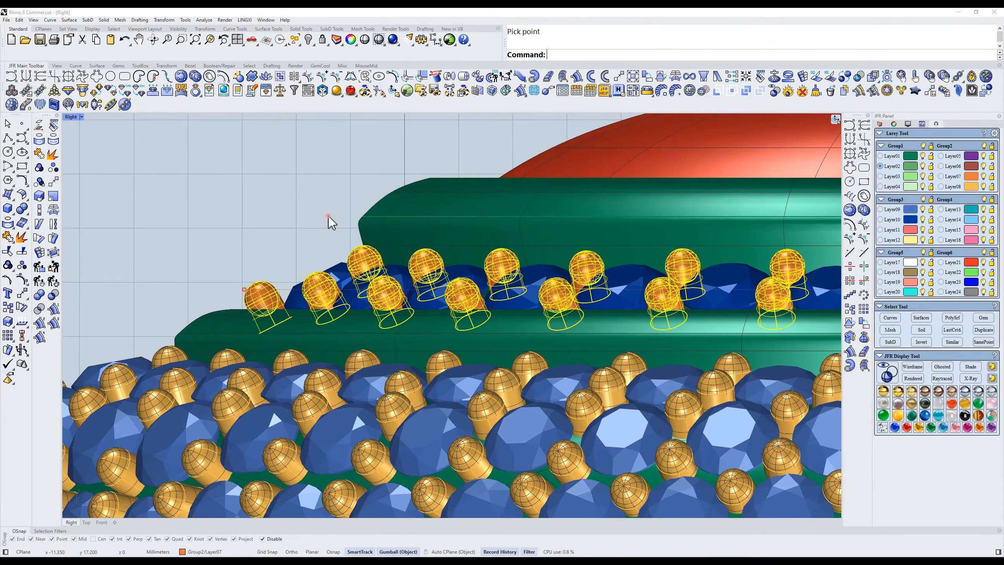
click(328, 215)
scroll(439, 368, down, 5)
ctrl+shift+right_drag(603, 348, 664, 333)
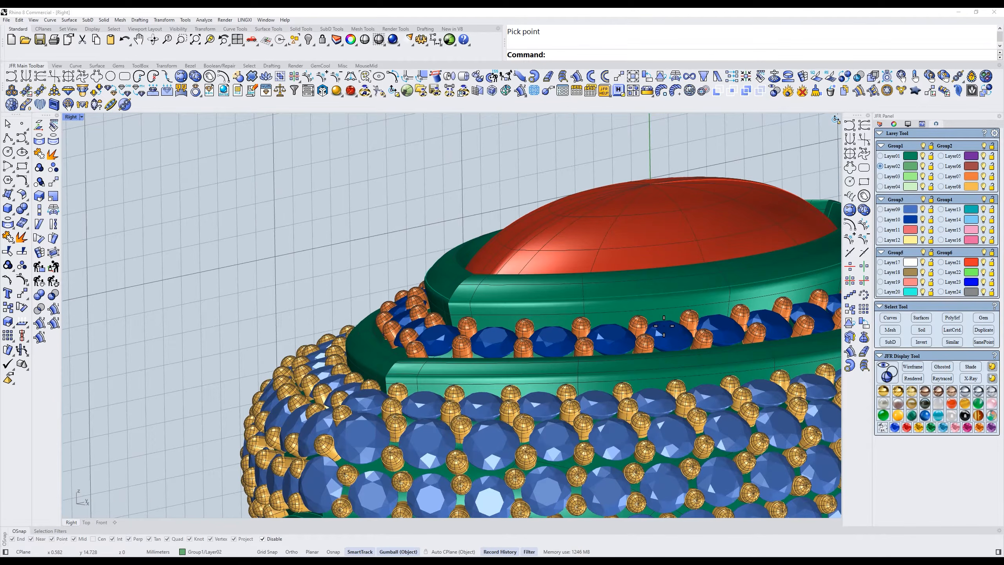
- Isolate the red centre gem in the Front view
text(f)
key(Return)
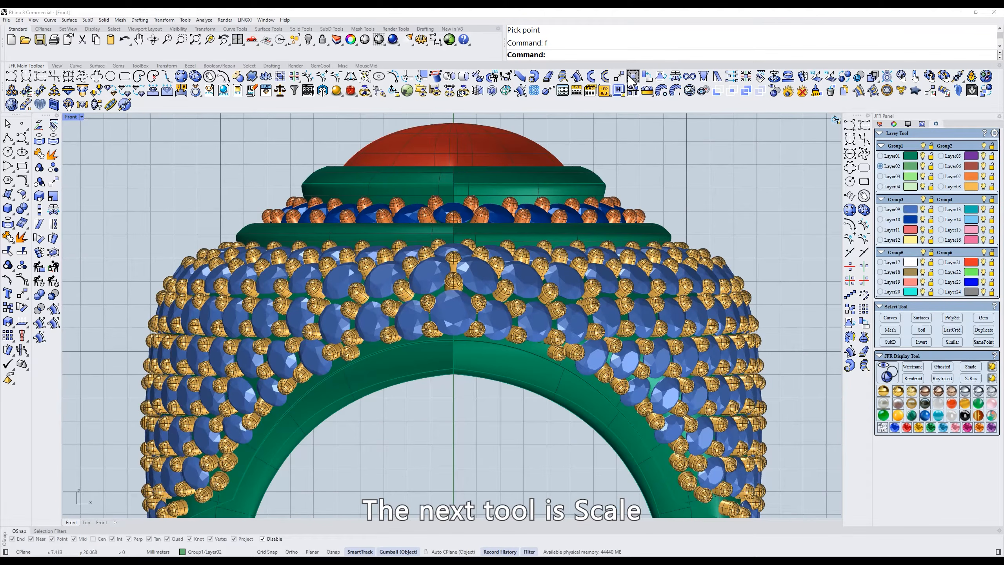
click(522, 191)
key(ctrl+i)
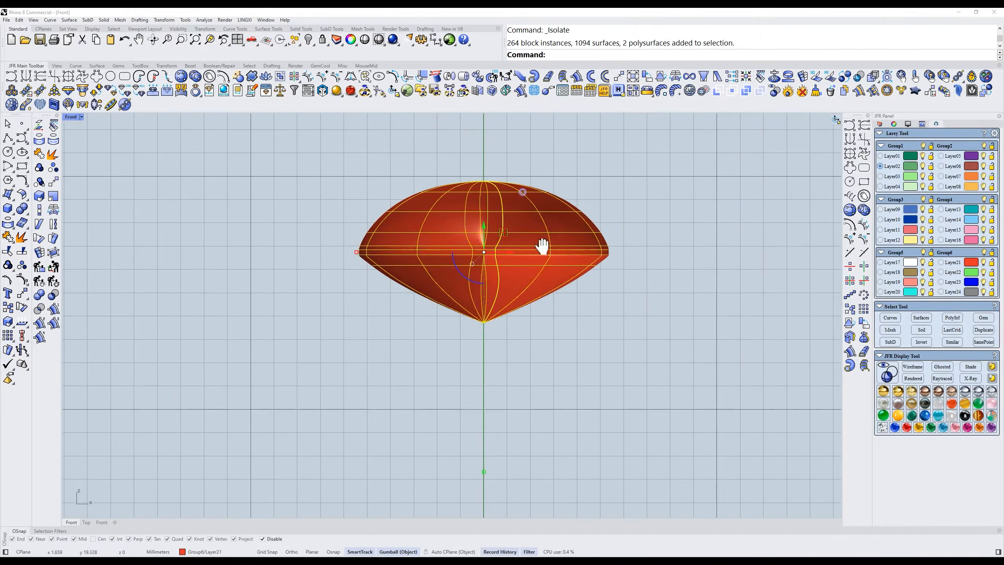
right_drag(531, 204, 551, 271)
click(690, 239)
- Try JFR Scale on the red gem in the Top view, and undo the change
text(t)
key(Return)
scroll(672, 242, down, 2)
right_drag(660, 147, 611, 269)
scroll(612, 268, up, 2)
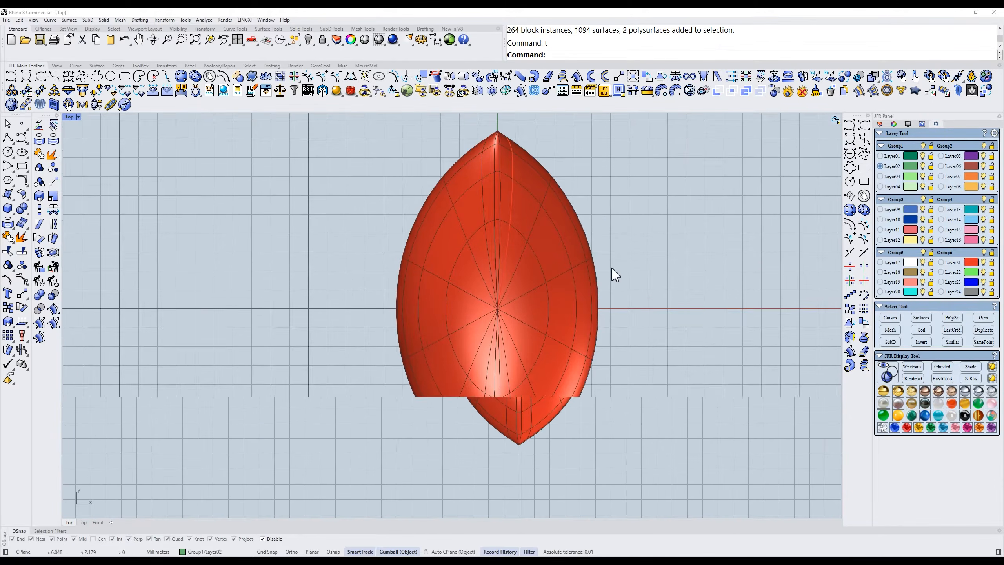
drag(649, 227, 587, 259)
click(637, 75)
mouse_move(747, 203)
mouse_down()
mouse_move(484, 253)
mouse_move(726, 228)
mouse_move(613, 238)
mouse_move(715, 218)
mouse_up()
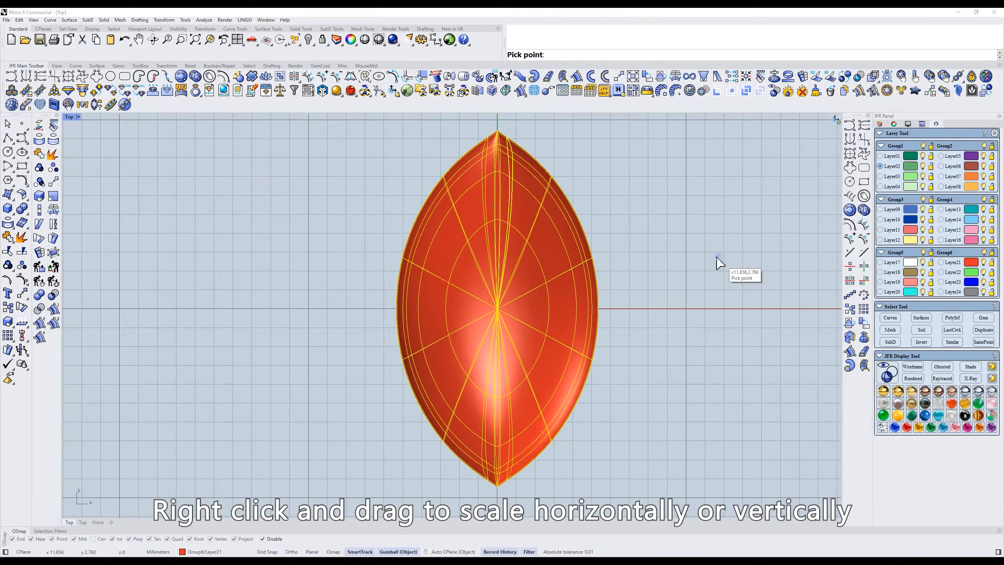
right_drag(717, 256, 657, 266)
key(ctrl+z)
- Rotate the gem upright in the Right view, scale its thickness along its own axis with JFR Scale, and undo both changes
text(f)
key(space)
text(r)
key(space)
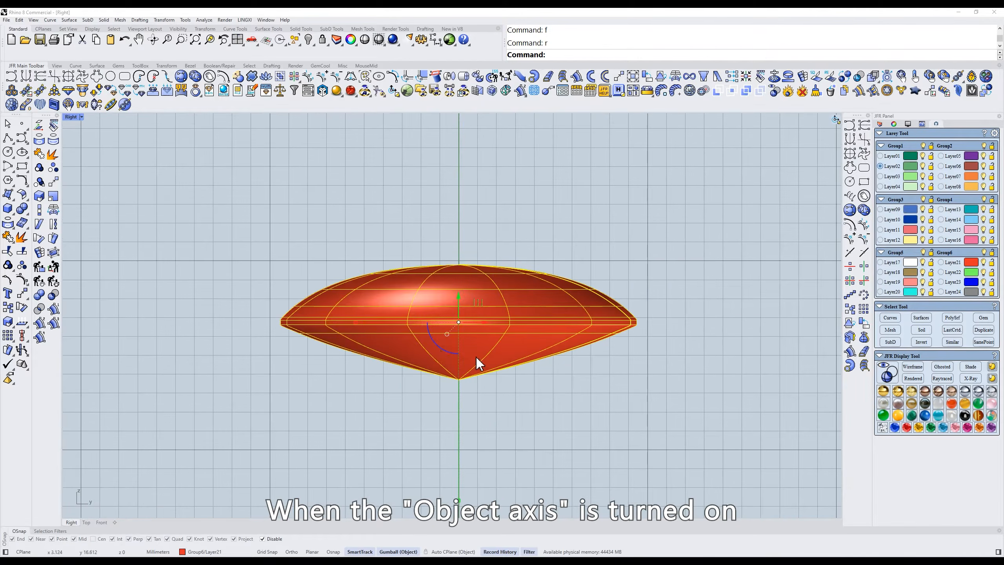
drag(436, 342, 480, 344)
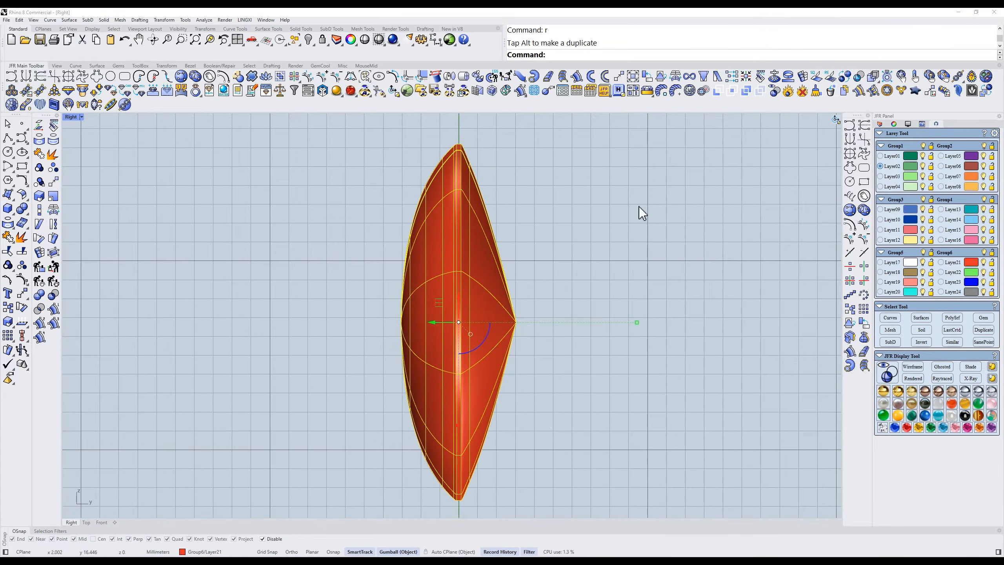
click(632, 76)
click(660, 306)
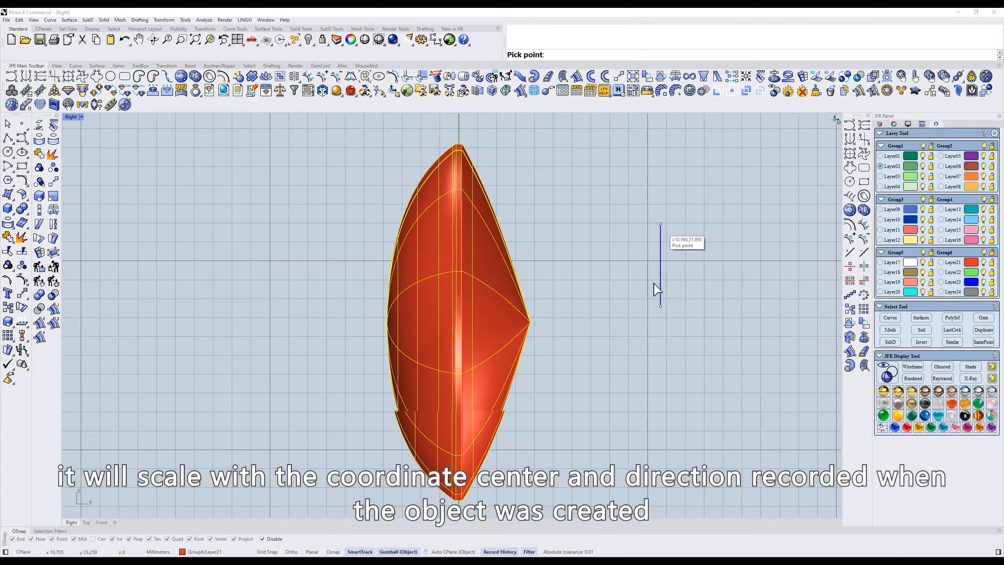
click(662, 340)
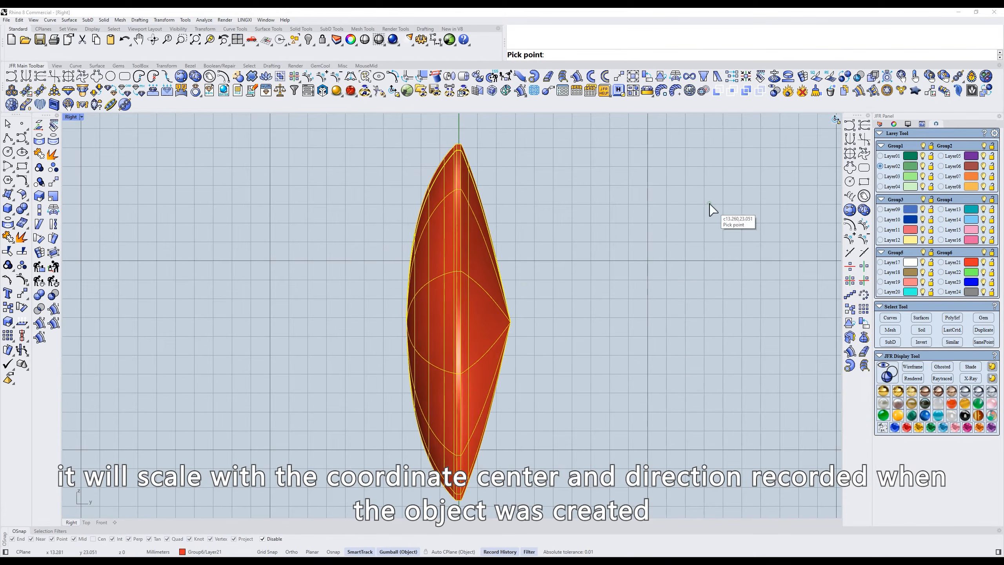
key(ctrl+z)
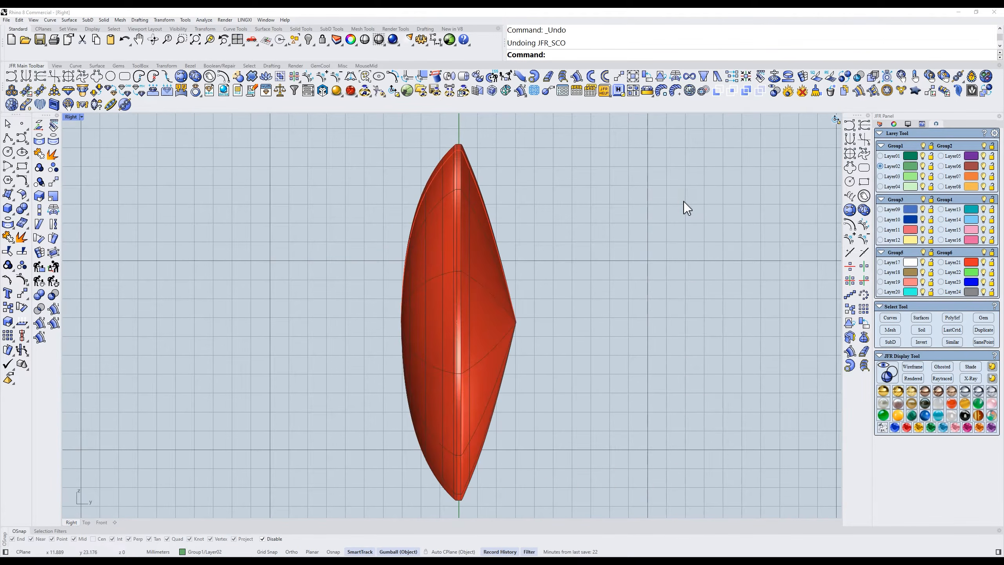
key(ctrl+z)
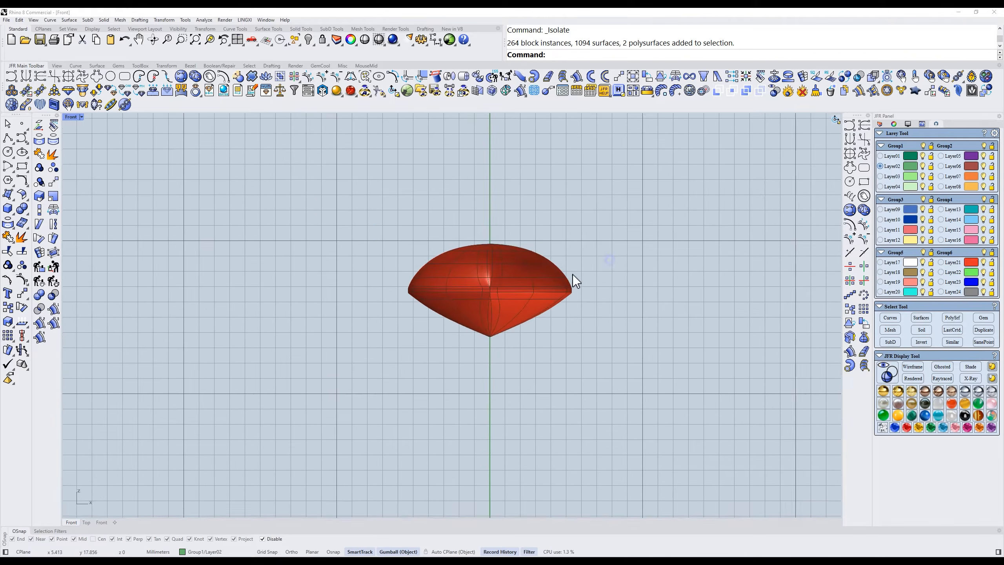
scroll(569, 316, up, 5)
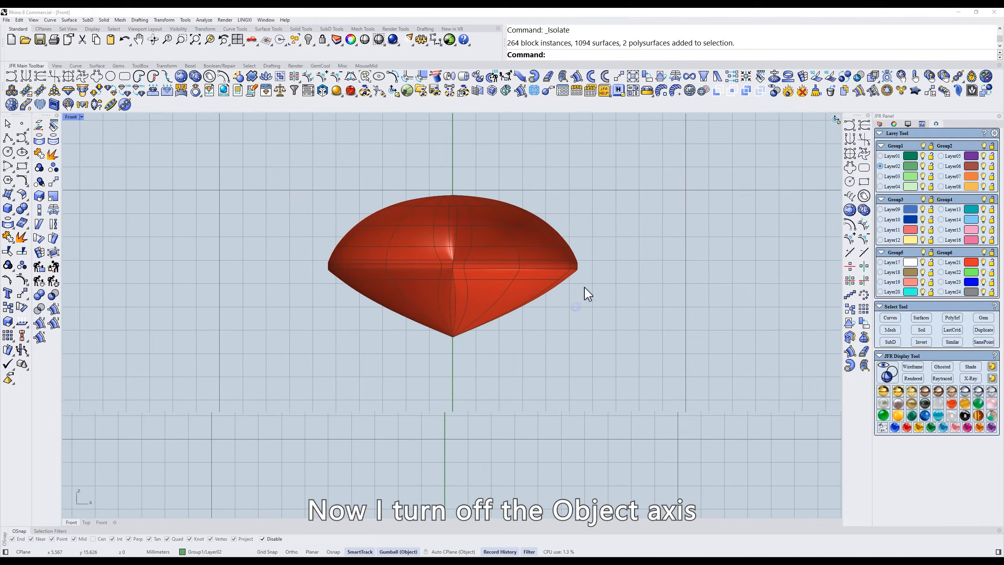
- Turn off Object axis, move the gem sideways in the Front view, and scale it from the world centre with JFR Scale
click(395, 91)
scroll(581, 221, down, 4)
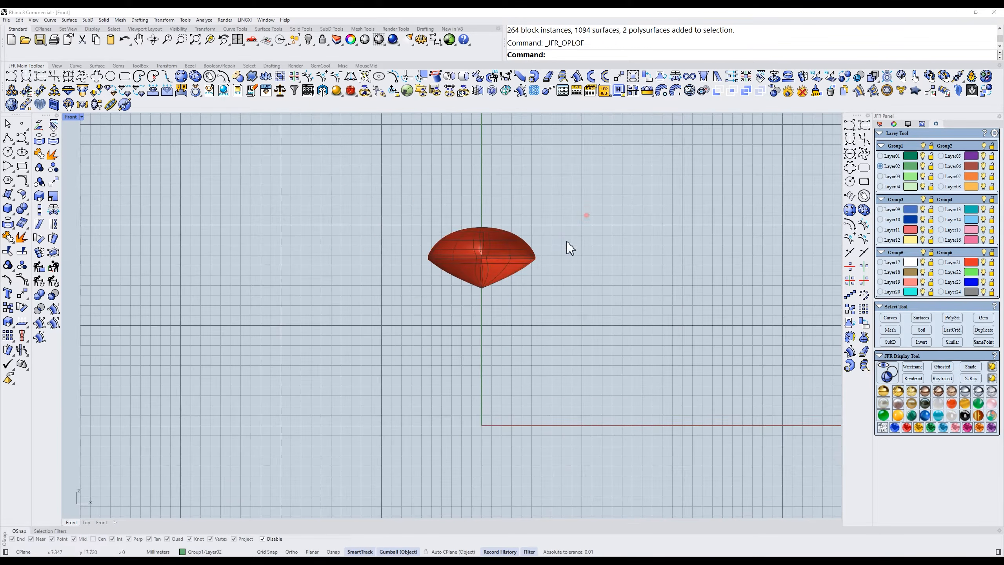
click(516, 256)
drag(516, 255, 631, 261)
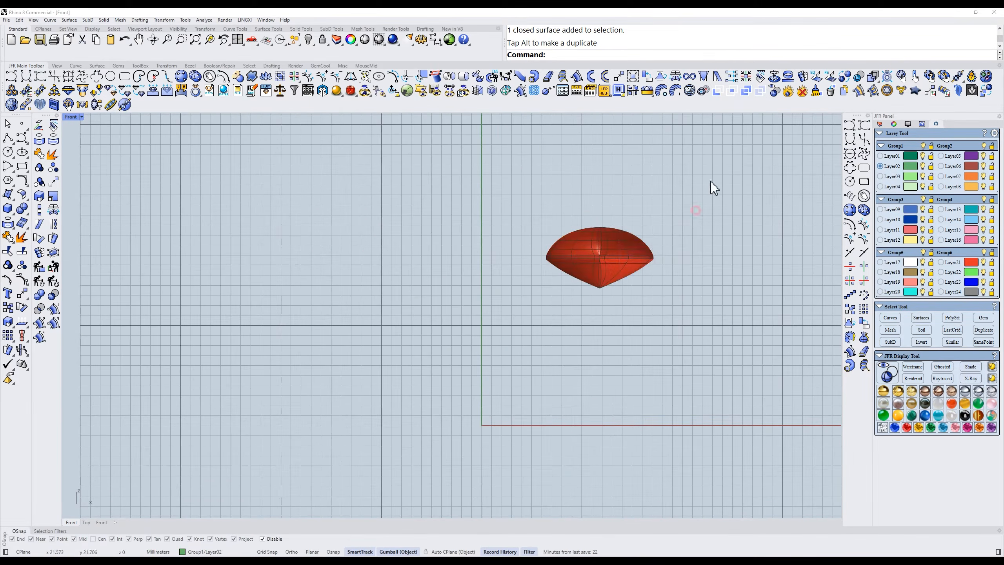
click(633, 76)
click(777, 246)
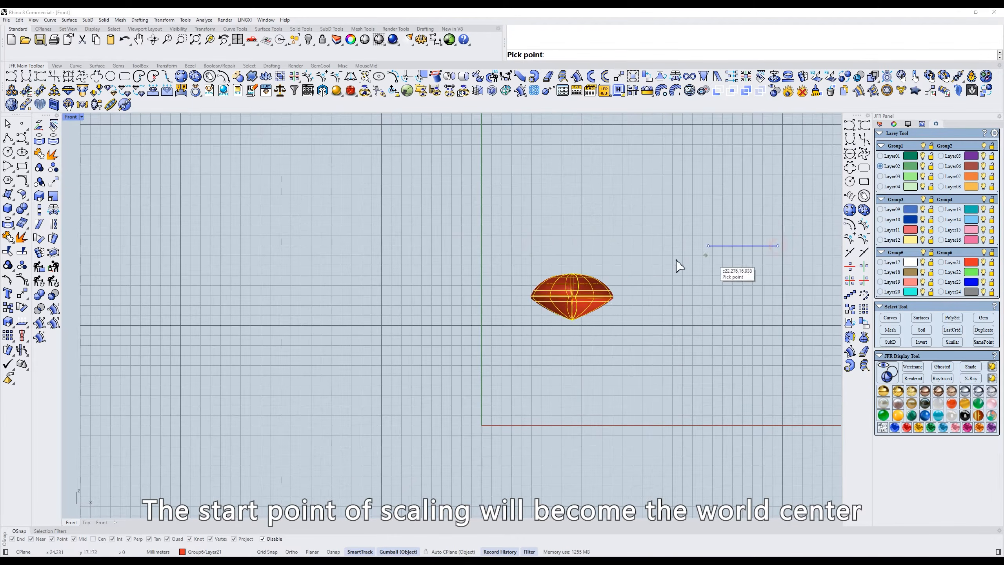
right_click(756, 236)
- Scale the offset gem in a single direction from the world axis, and undo the scaling and the sideways move
right_click(633, 77)
click(729, 222)
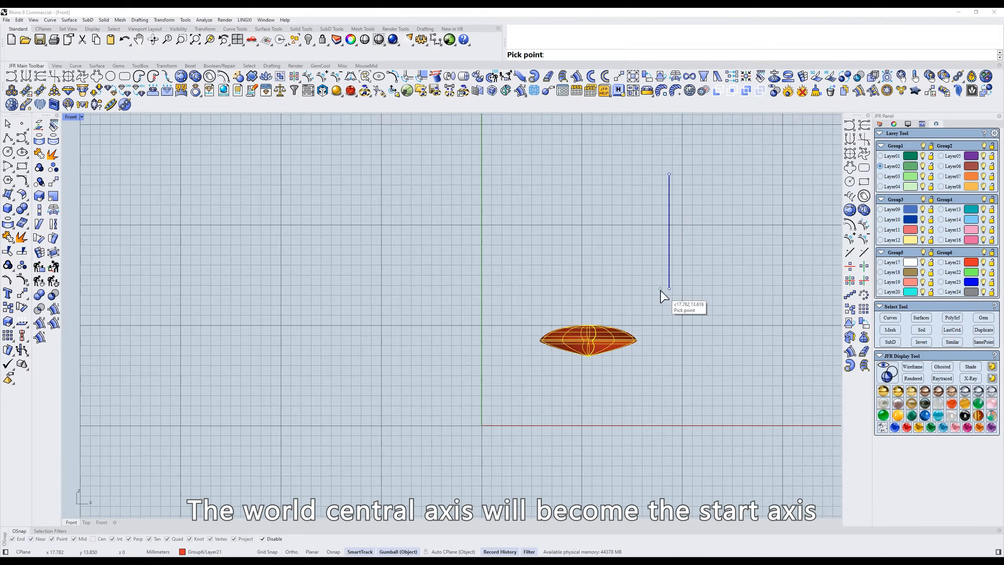
key(ctrl+z)
key(ctrl+z)
click(632, 287)
- Show all hidden ring parts and turn Object axis back on
key(ctrl+alt+h)
right_drag(545, 255, 553, 259)
text(t)
key(Return)
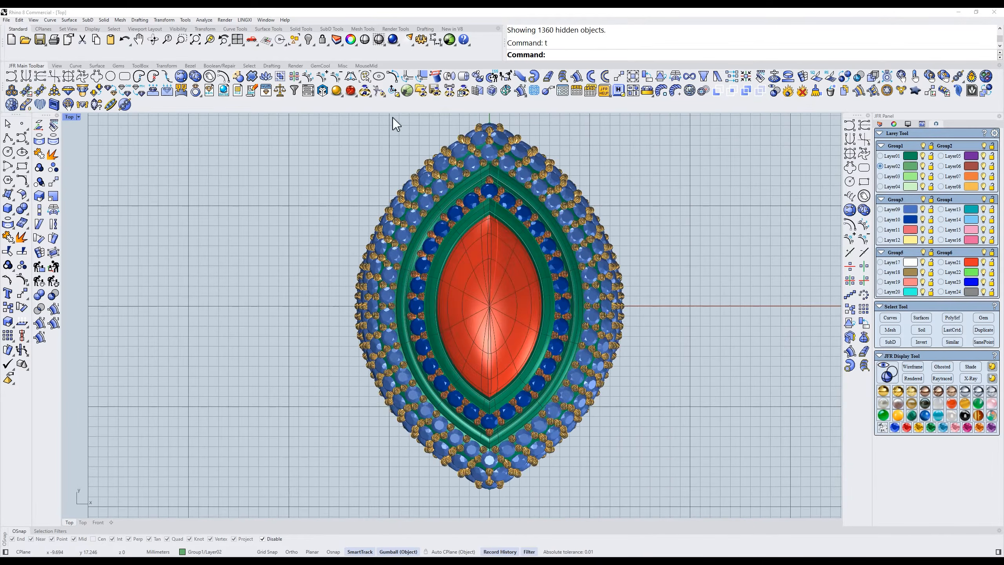
click(394, 93)
- Set the viewport display to X-Ray and show the ring in the Right view
text(f)
key(Return)
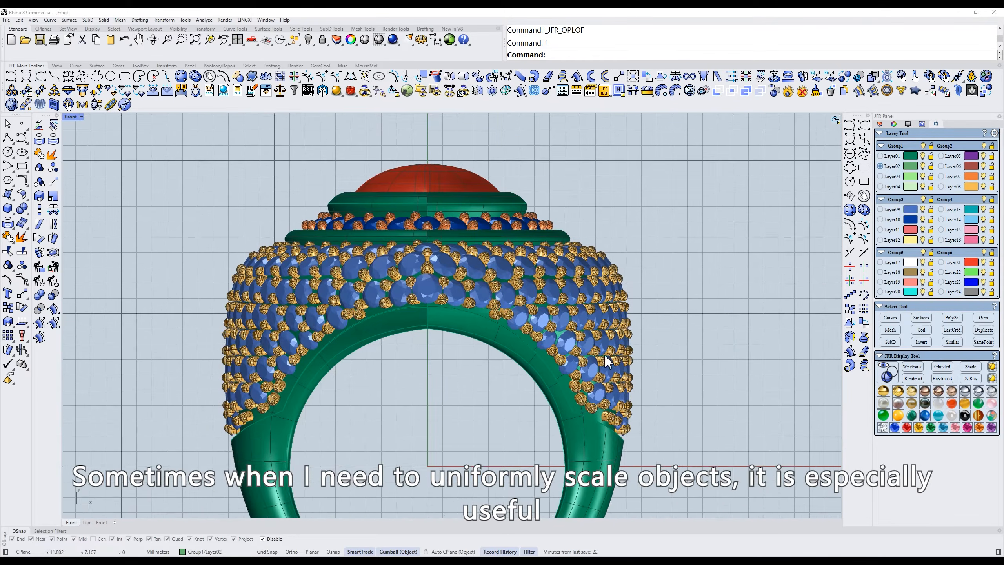
key(ctrl+alt+x)
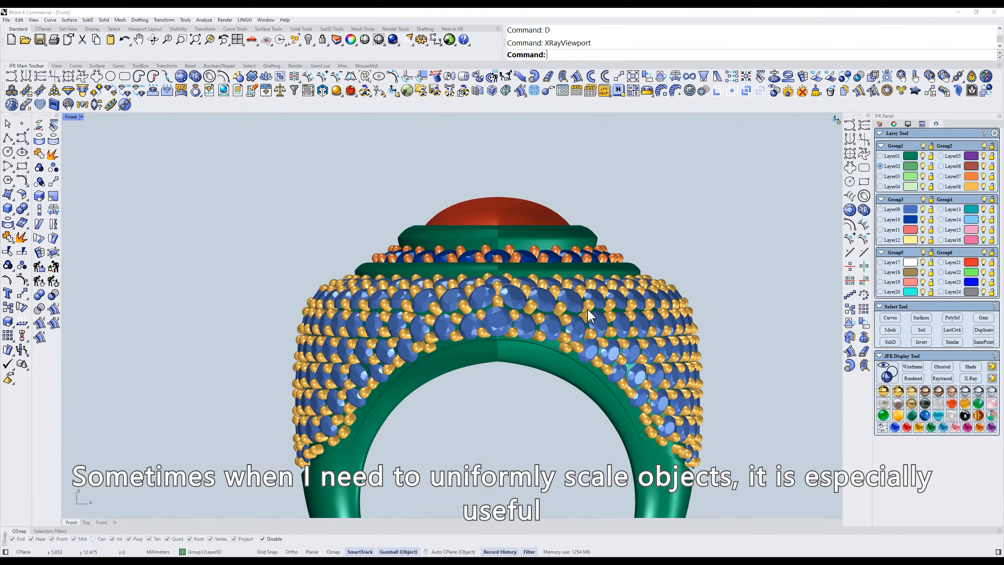
text(r)
key(Return)
scroll(522, 380, up, 6)
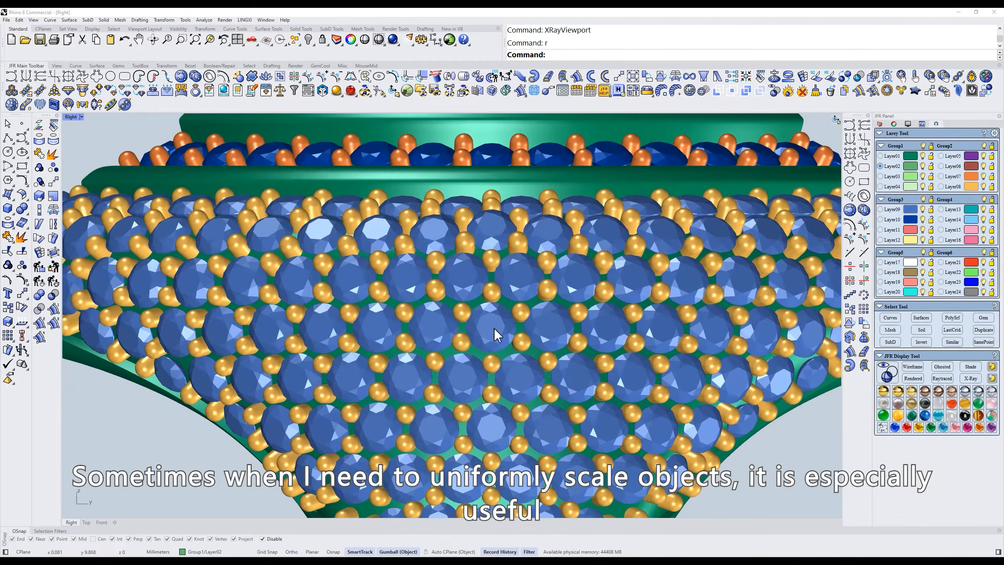
- Select all the Layer09 gems and scale them uniformly with JFR Scale
click(909, 208)
scroll(520, 329, up, 2)
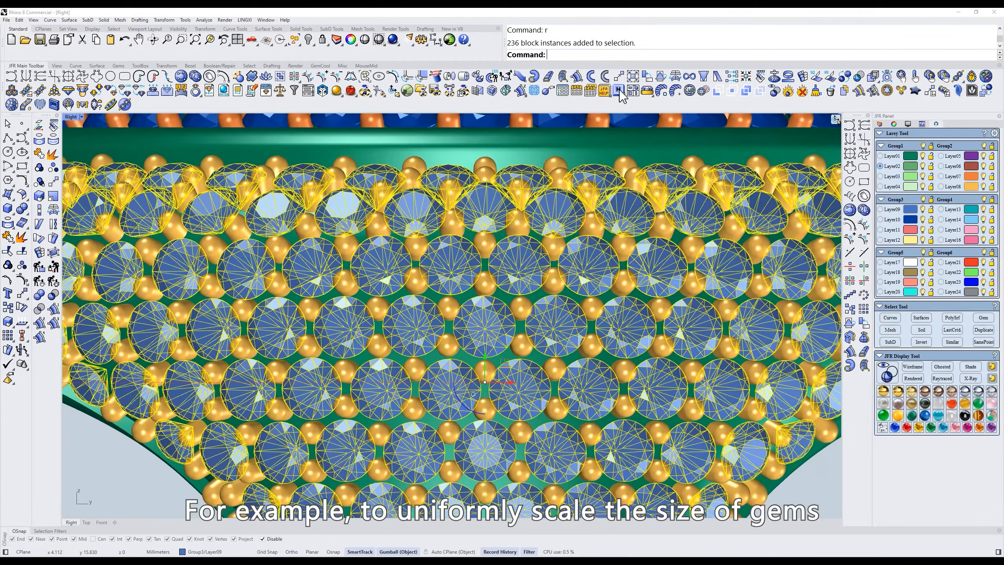
click(634, 76)
click(652, 356)
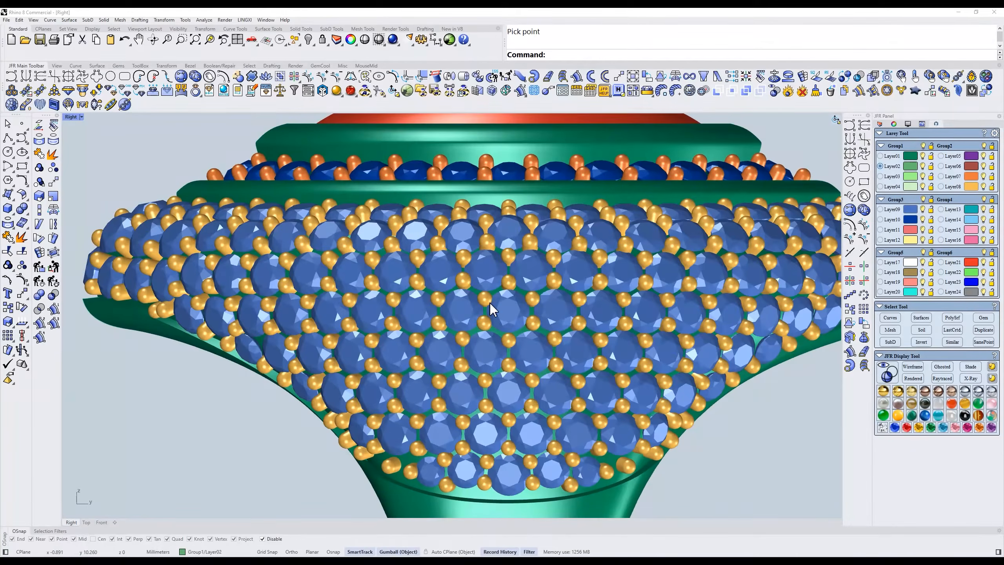
- Select all the Layer08 prongs, change their diameter together with JFR Scale, and undo the scaling
click(970, 187)
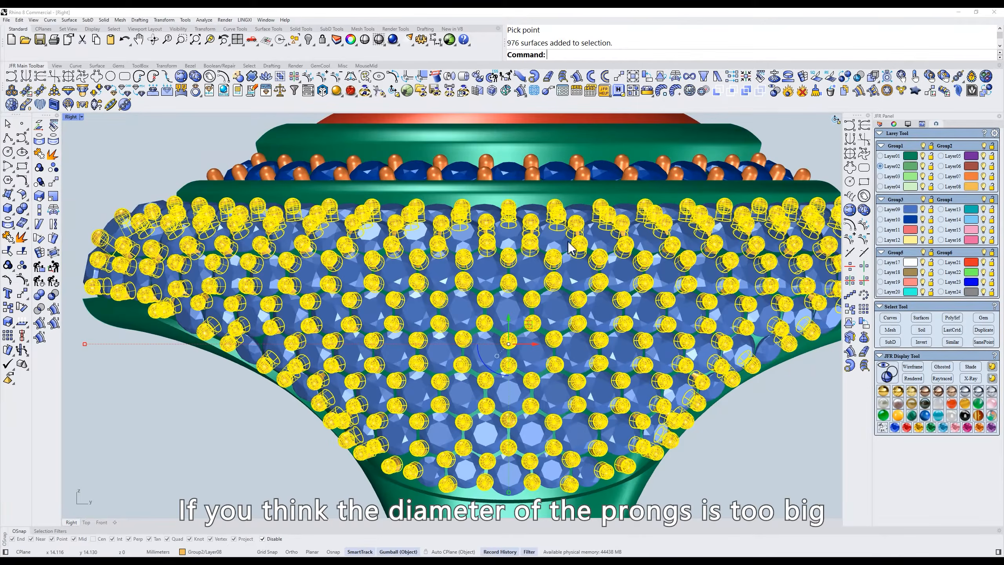
scroll(583, 239, up, 4)
click(632, 78)
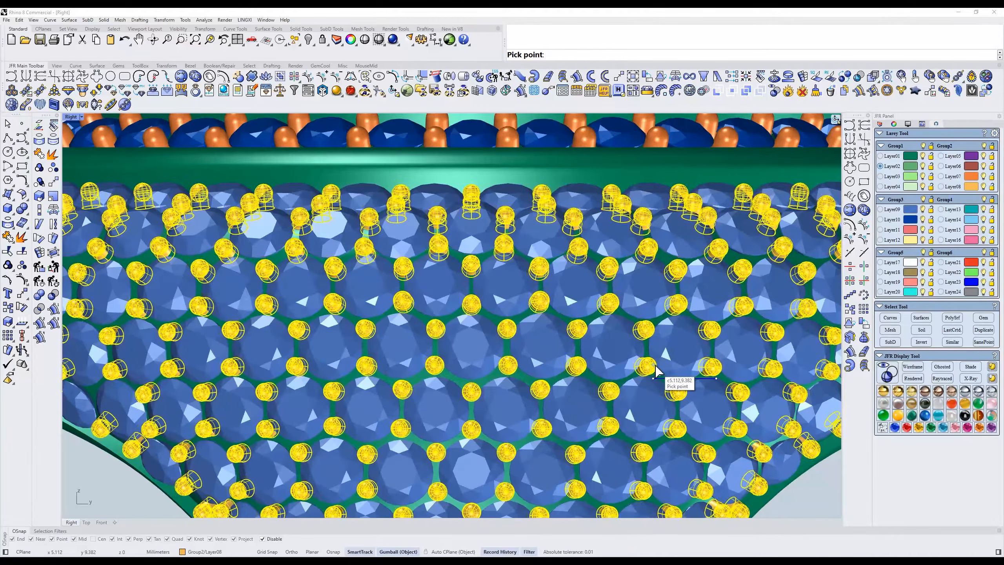
scroll(573, 289, down, 2)
right_drag(662, 406, 583, 323)
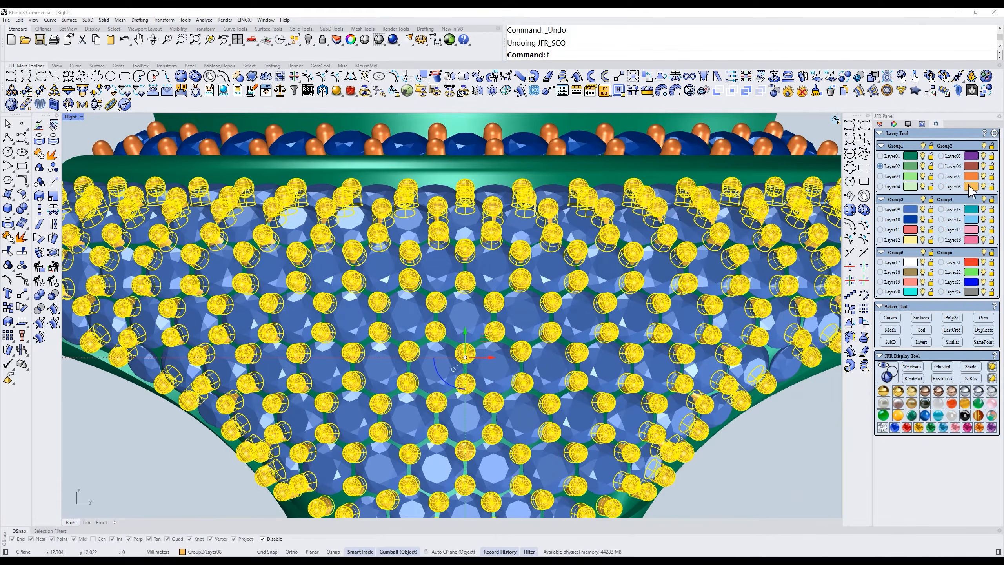
- Show the ring in the Front view and change the length of all the Layer08 prongs with one-way JFR scaling
key(Return)
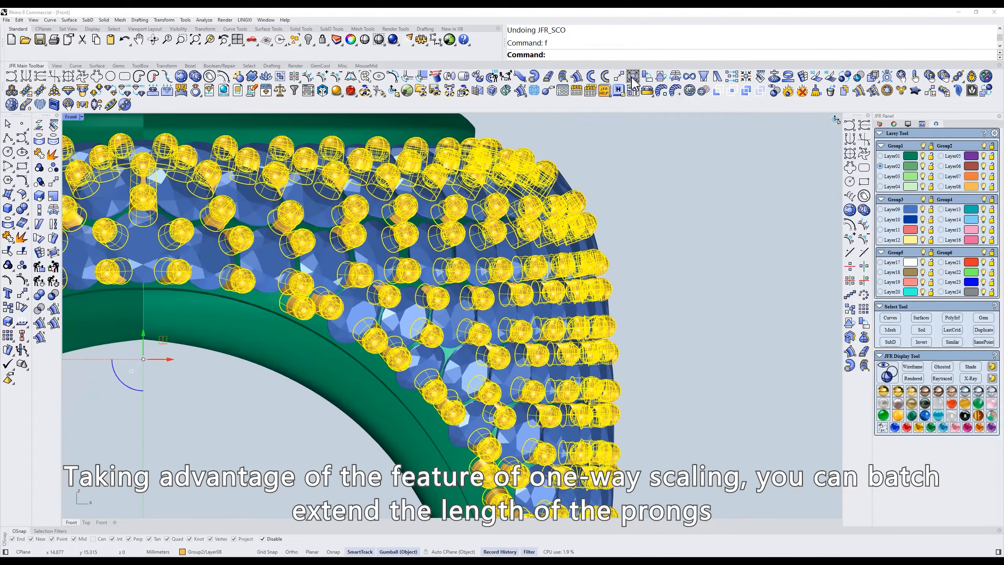
click(633, 77)
click(714, 308)
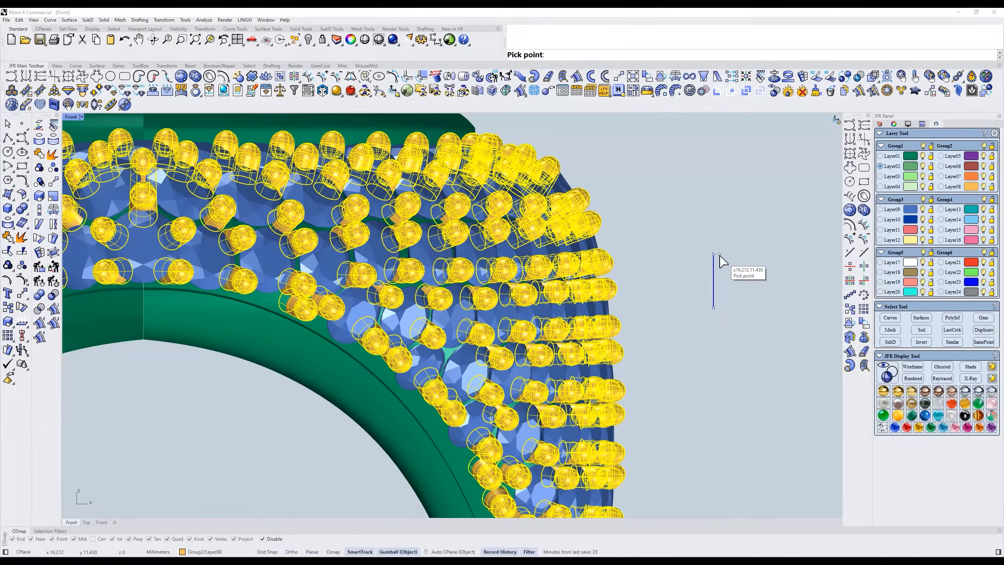
click(712, 336)
mouse_move(679, 302)
right_down()
mouse_move(656, 285)
mouse_move(670, 292)
mouse_move(637, 294)
mouse_move(679, 306)
right_up()
scroll(671, 285, down, 3)
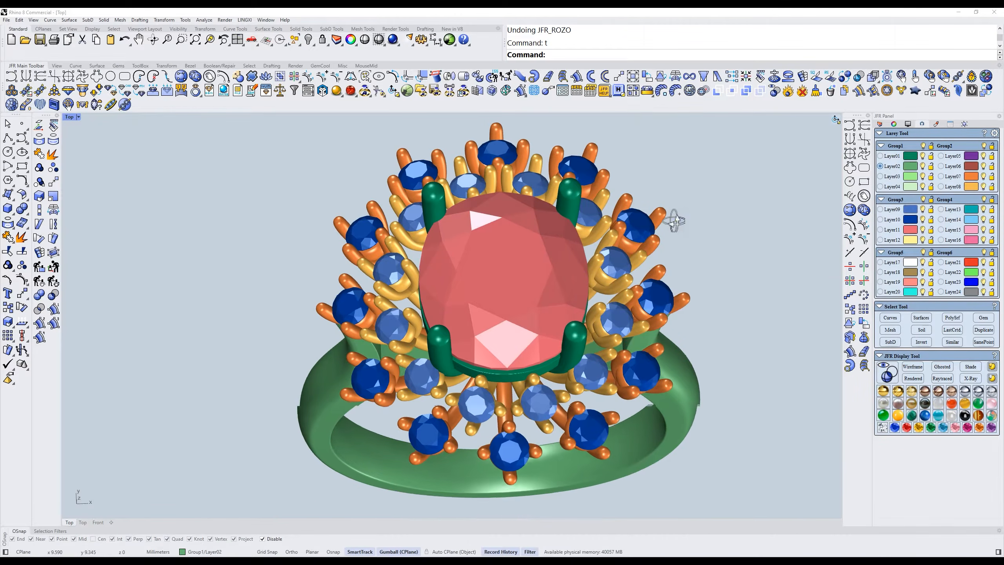
- Show the cluster ring in the Left view, isolate the Layer09 gems, and select all of them
text(rr)
key(Return)
scroll(630, 229, up, 2)
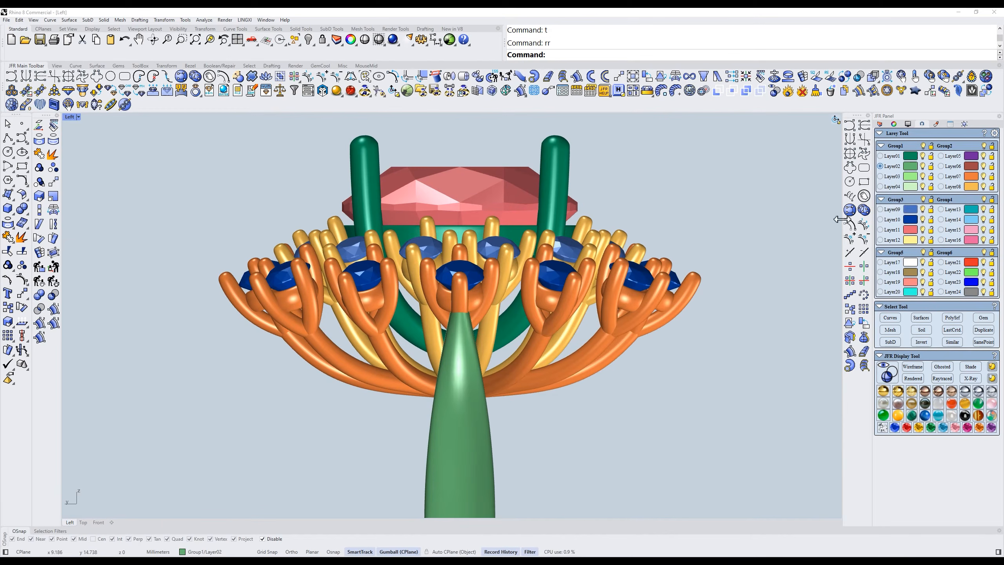
click(905, 212)
key(ctrl+i)
right_drag(527, 220, 568, 230)
scroll(552, 229, up, 4)
click(551, 227)
drag(736, 194, 404, 287)
scroll(404, 287, down, 2)
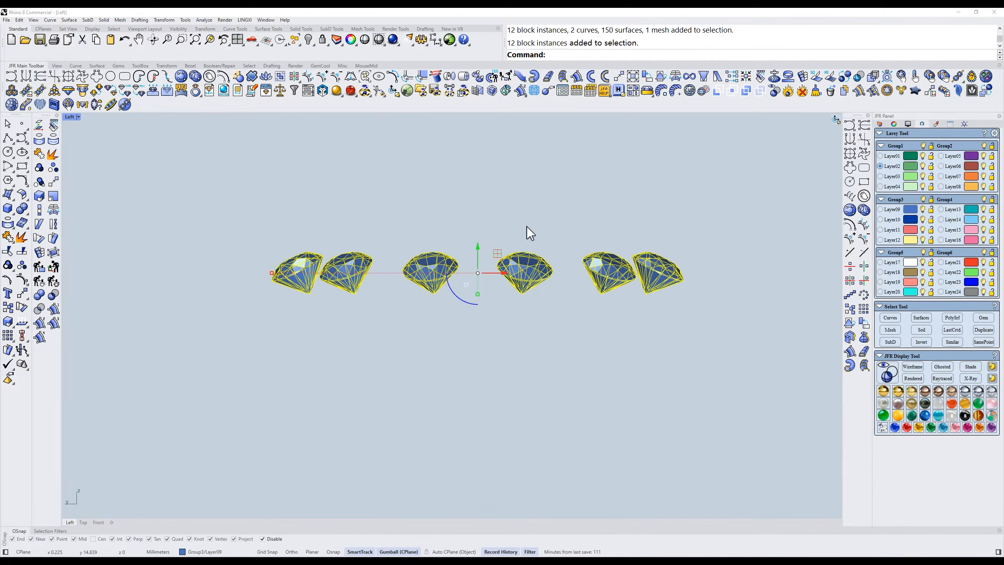
- Rotate the inclination of all the isolated Layer09 gems with JFR Roll, and undo the rotation
click(648, 77)
click(744, 251)
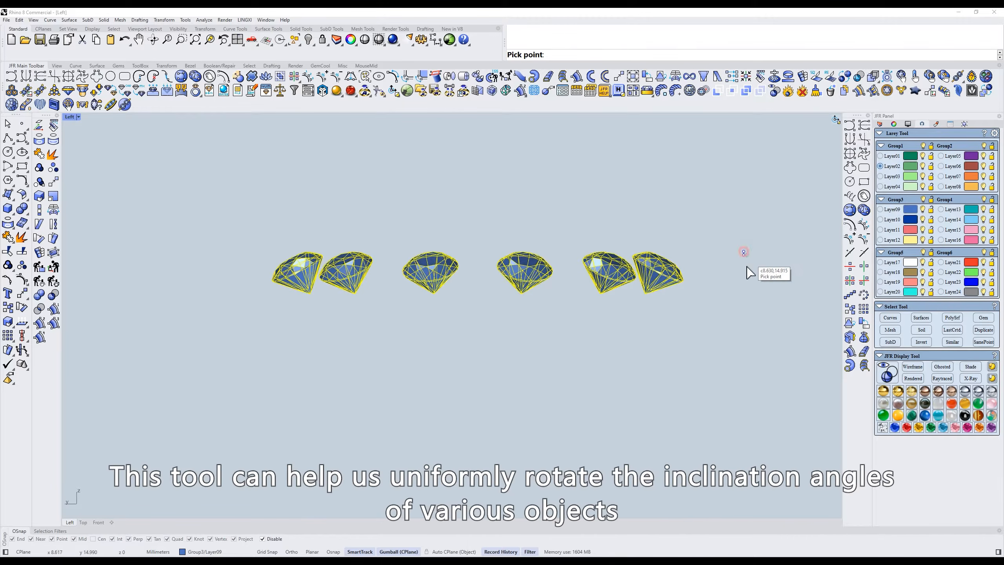
click(712, 184)
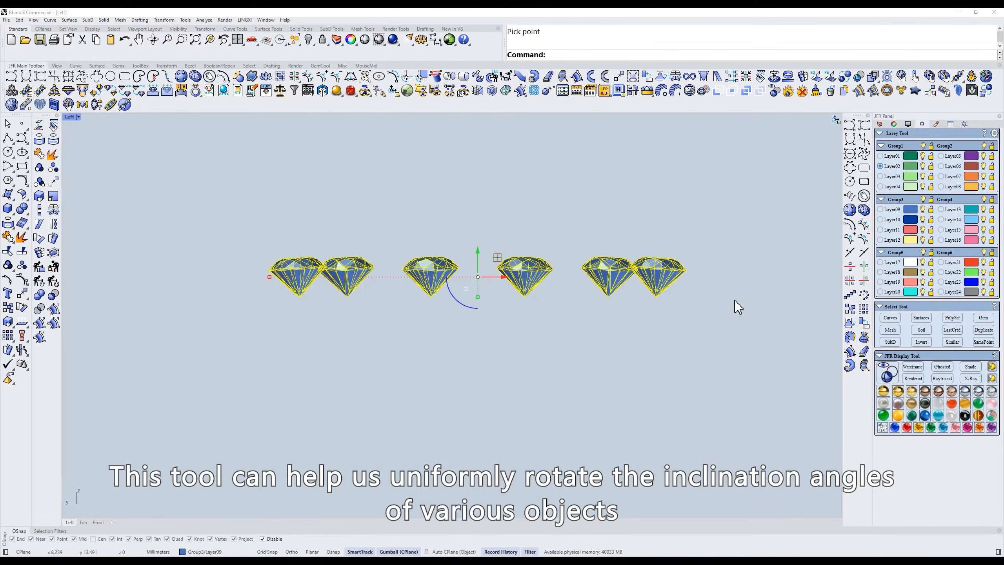
key(ctrl+z)
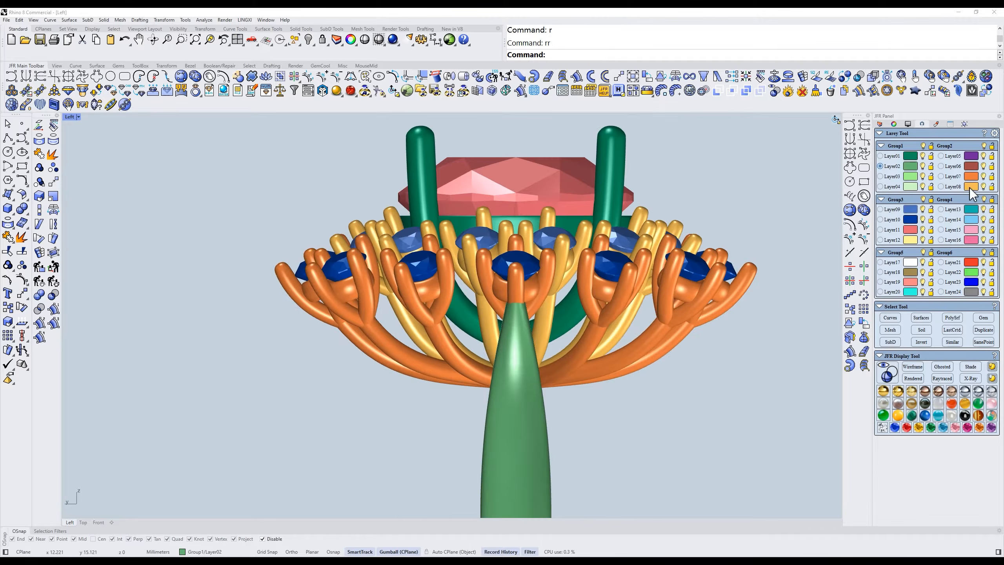
- Isolate the Layer08 prongs and collets together with the Layer09 gems, and select them all
click(969, 188)
click(914, 210)
key(ctrl+i)
right_drag(702, 229, 709, 235)
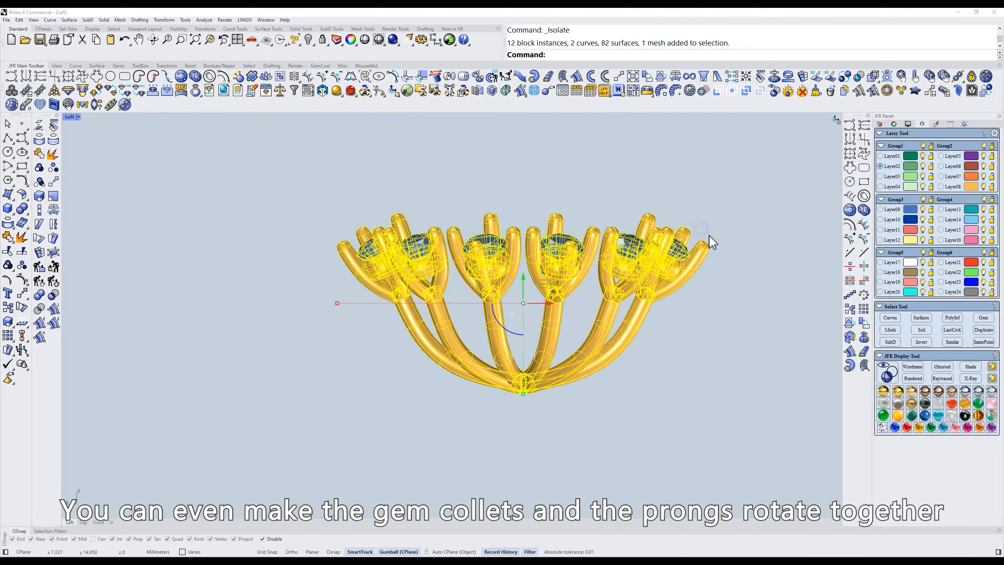
click(761, 216)
drag(776, 208, 297, 322)
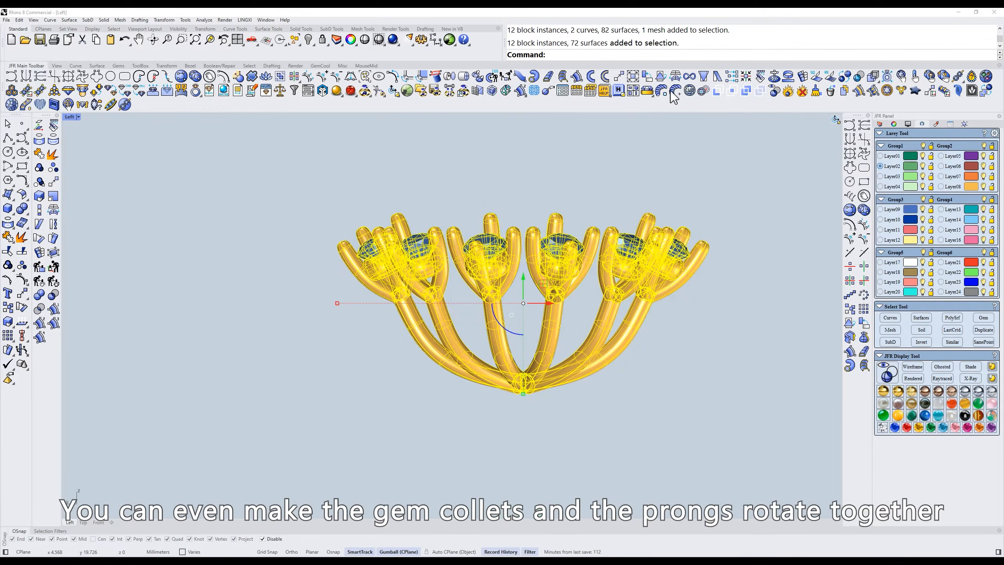
- Tilt the selected gems, collets and prongs together with JFR Roll and show all hidden ring parts
click(647, 81)
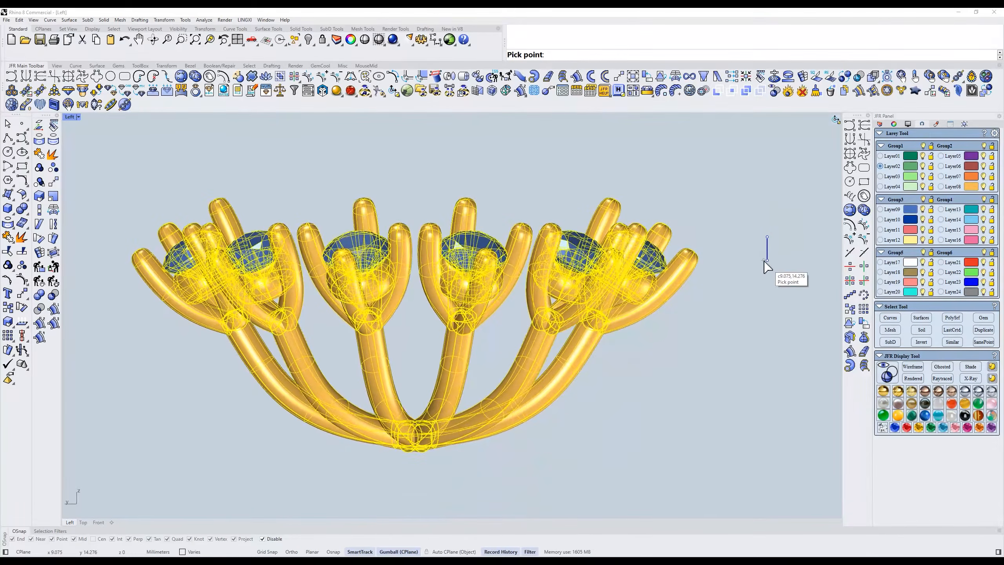
click(764, 262)
key(ctrl+alt+h)
ctrl+shift+right_drag(764, 261, 722, 246)
- Select the Layer10 gems and Layer07 prongs, and tilt them together with JFR Roll in the Right view
click(913, 220)
text(r)
key(Return)
click(969, 177)
right_drag(663, 255, 702, 242)
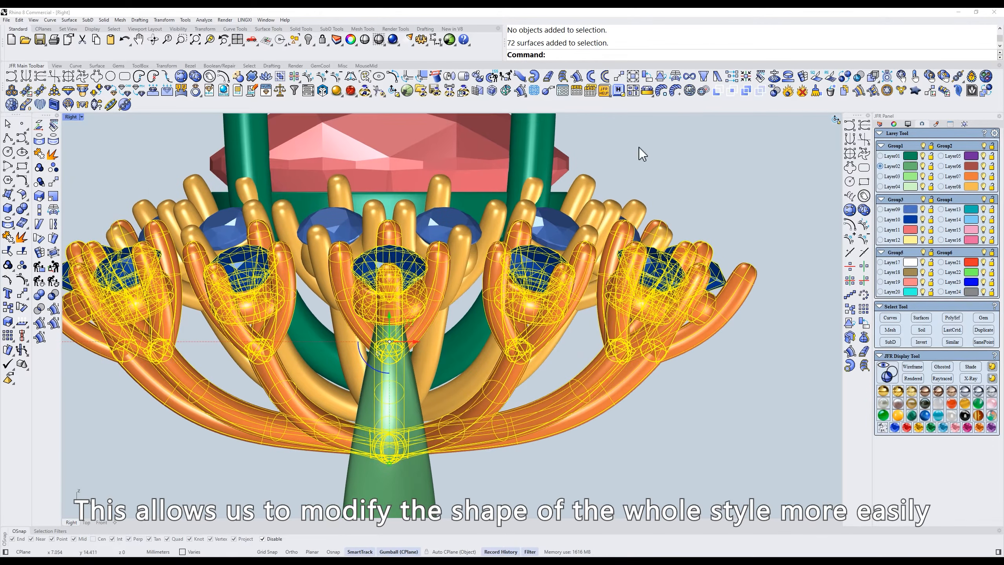
click(647, 76)
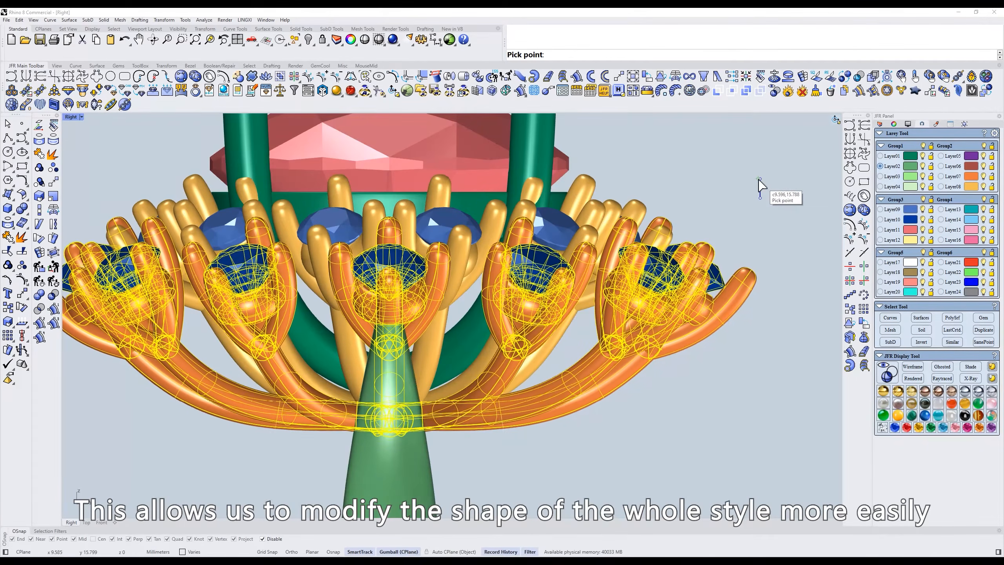
click(758, 179)
key(Escape)
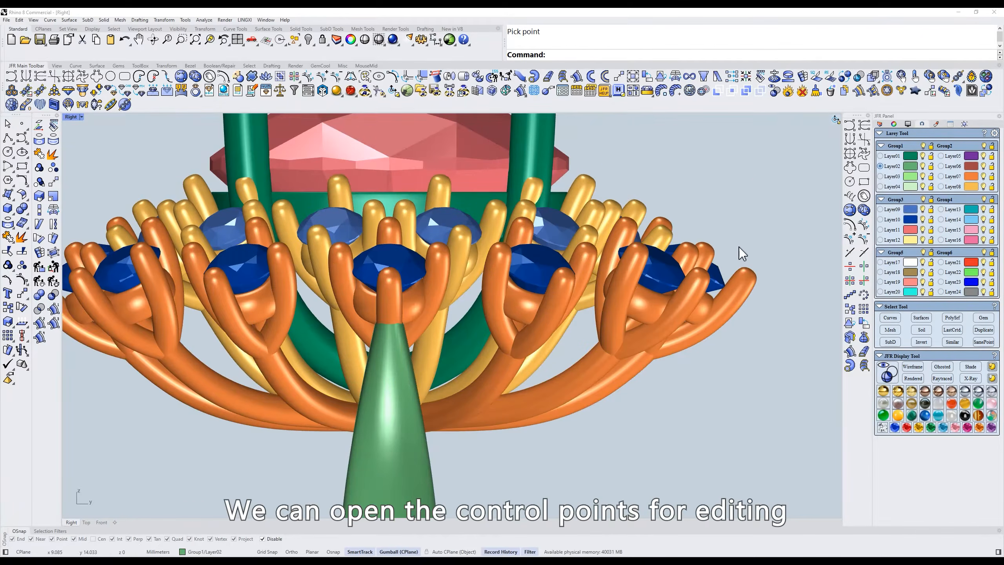
- Turn on the control points of all the Layer07 prongs and show the ring in the Top view
scroll(739, 246, down, 3)
click(971, 178)
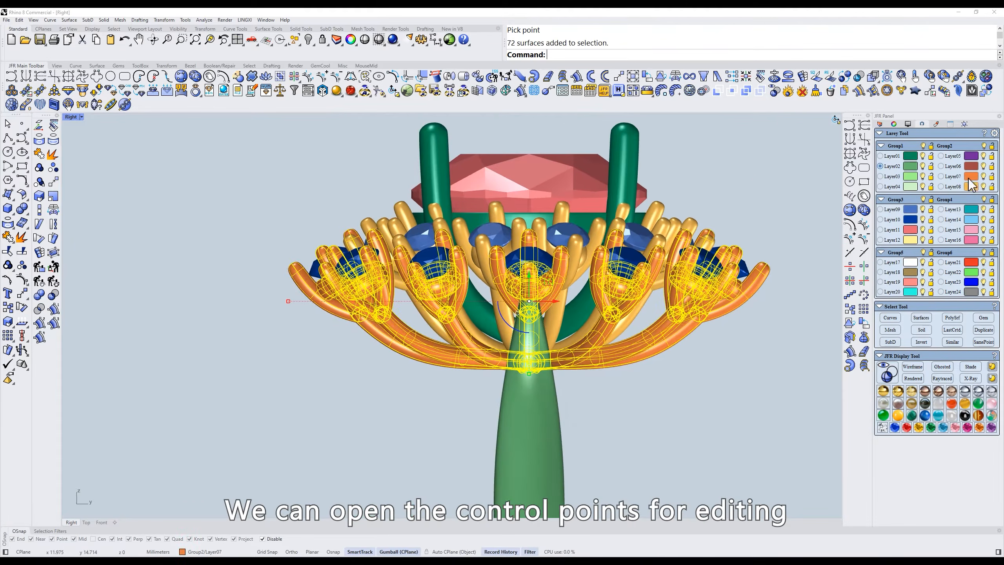
scroll(686, 239, up, 1)
text(z)
key(Return)
text(t)
key(Return)
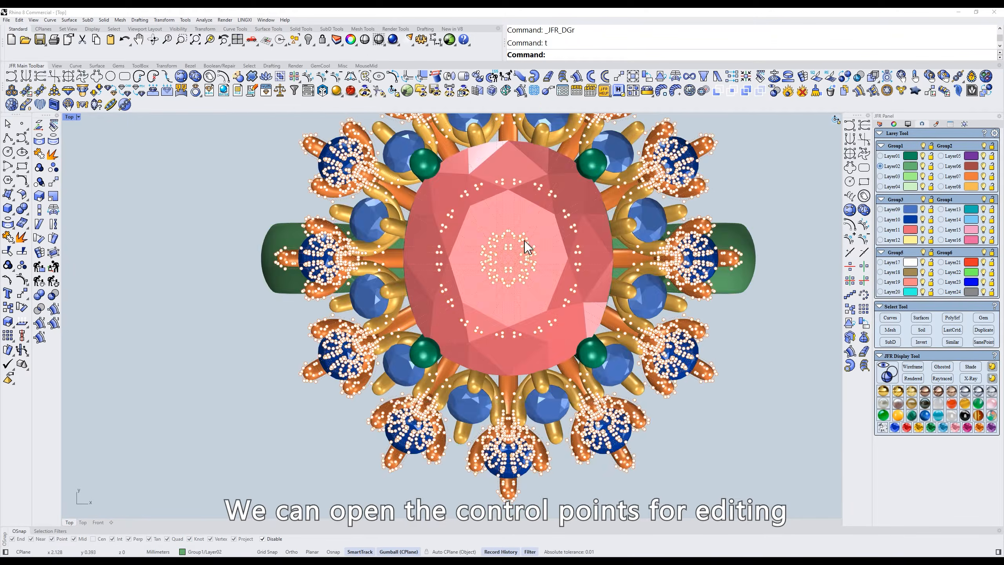
- Set the viewport to wireframe and lasso-select the Layer07 control points in the middle of the ring
text(w)
key(Return)
scroll(510, 261, up, 3)
click(365, 79)
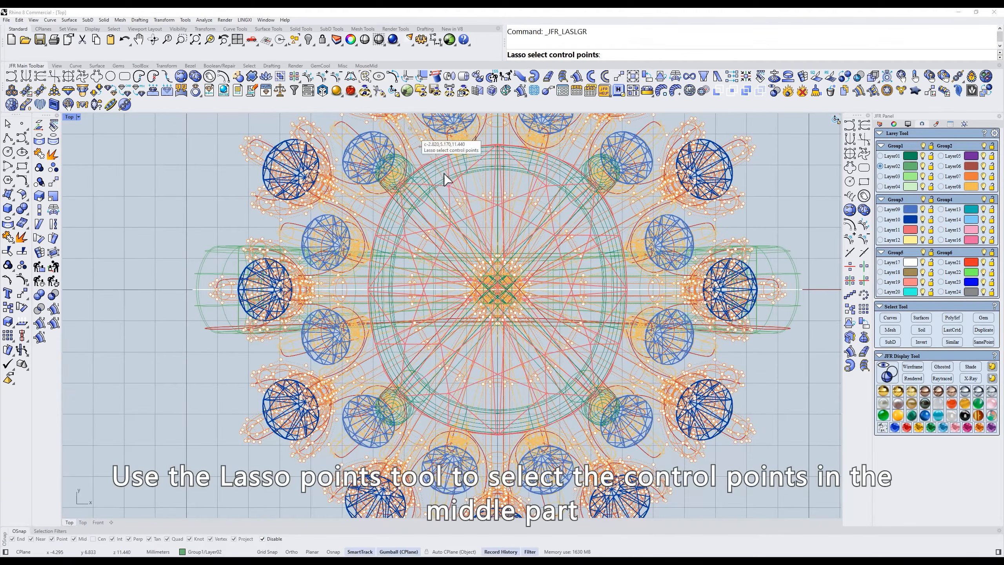
mouse_move(536, 401)
mouse_down()
mouse_move(399, 325)
mouse_move(420, 190)
mouse_up()
- In a shaded Right view, rotate the selected middle control points back towards their original position with JFR Roll
text(r)
key(Return)
scroll(599, 358, up, 2)
scroll(599, 358, up, 3)
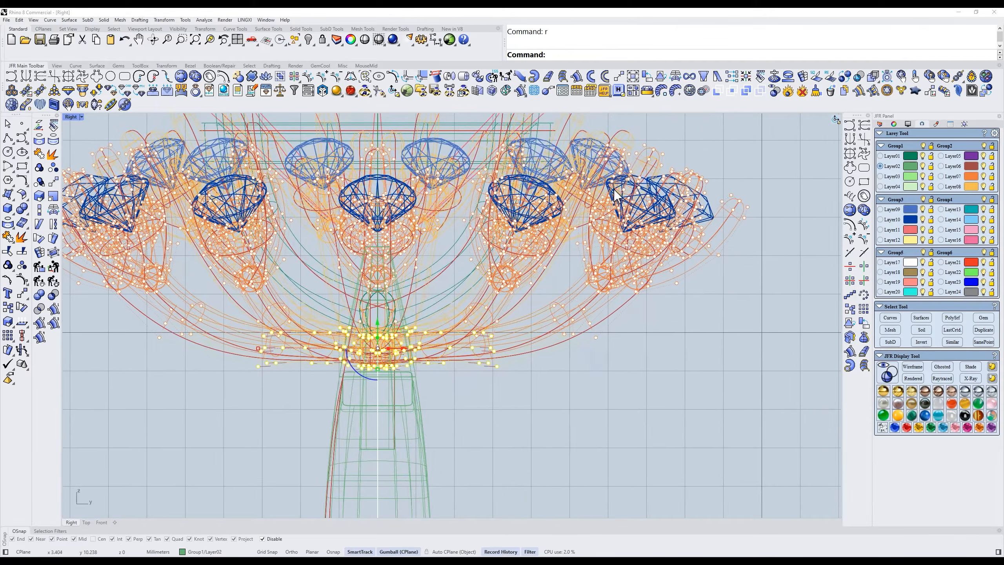
text(s)
key(Return)
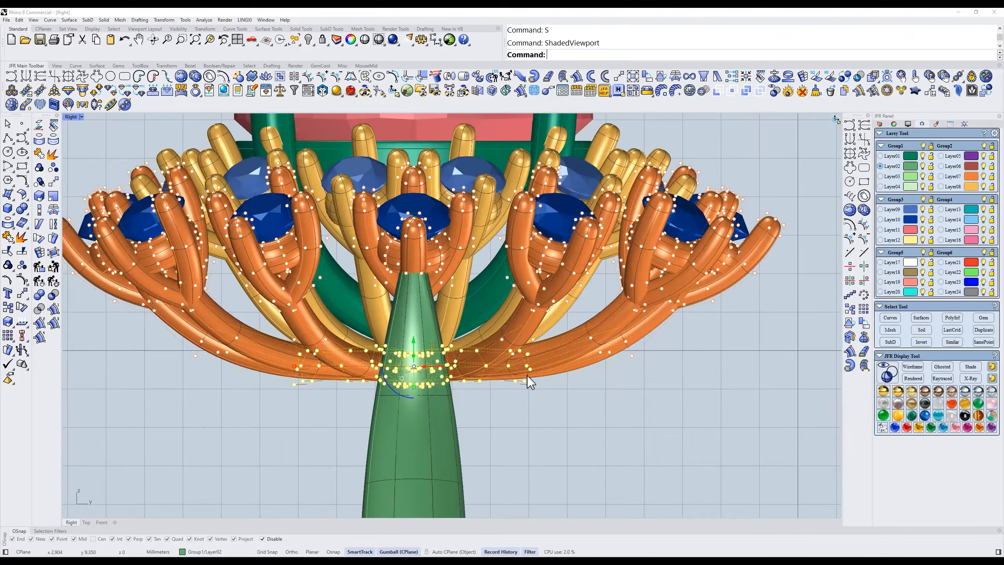
click(650, 76)
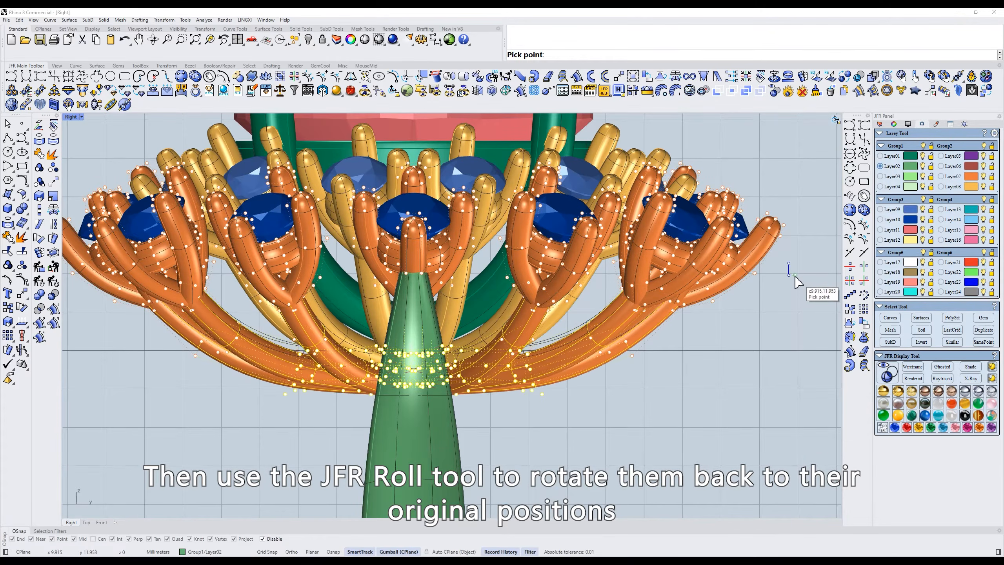
click(795, 277)
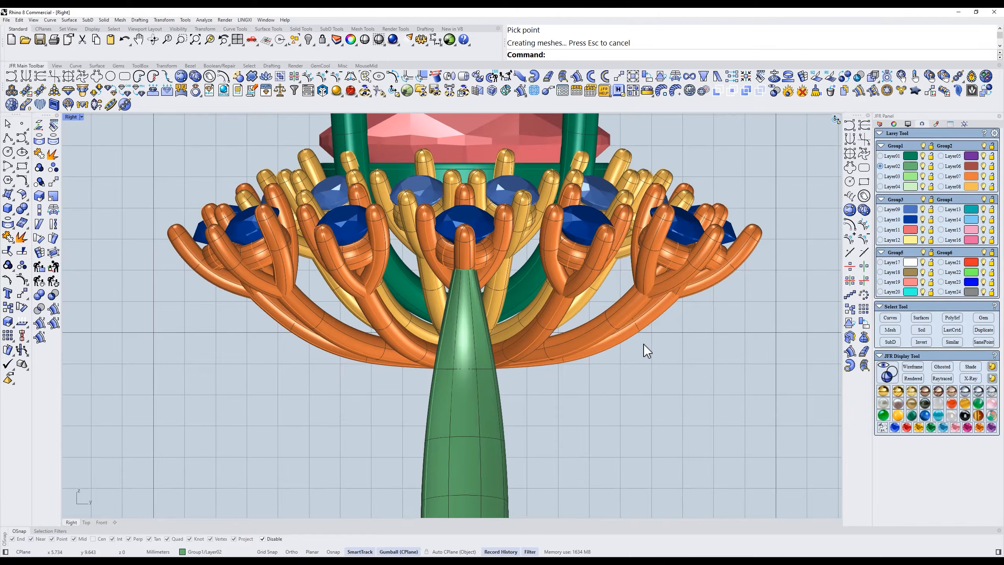
- Show the Top view, restore the multi-viewport layout, and set the Right viewport to shaded display framed on the outer gems
text(t)
key(Return)
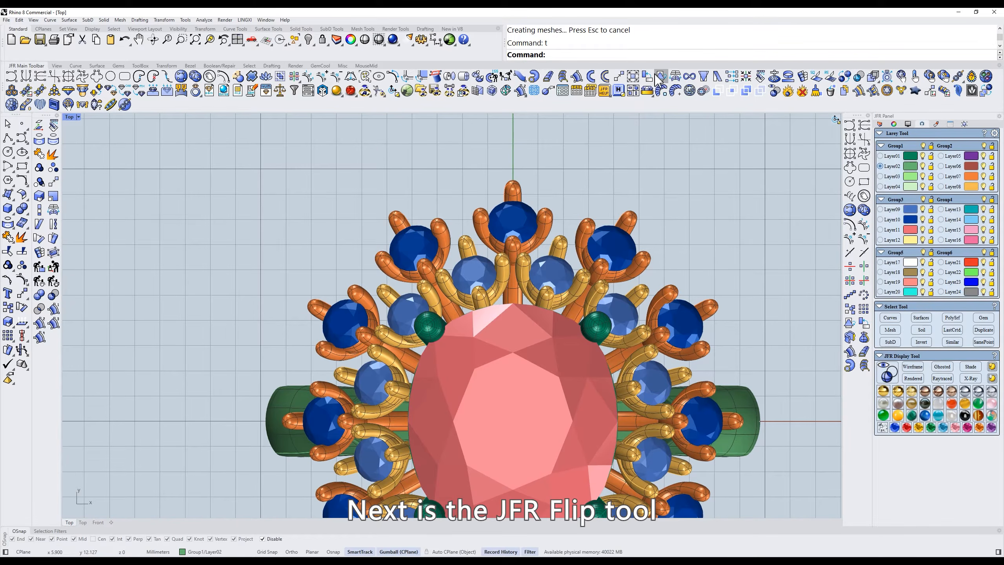
double_click(69, 117)
scroll(167, 364, up, 7)
right_drag(169, 365, 173, 378)
text(s)
key(Return)
key(ctrl+alt+s)
scroll(213, 381, up, 6)
right_drag(222, 352, 193, 337)
scroll(182, 410, up, 6)
scroll(182, 411, down, 2)
right_drag(182, 411, 212, 398)
right_drag(606, 260, 517, 283)
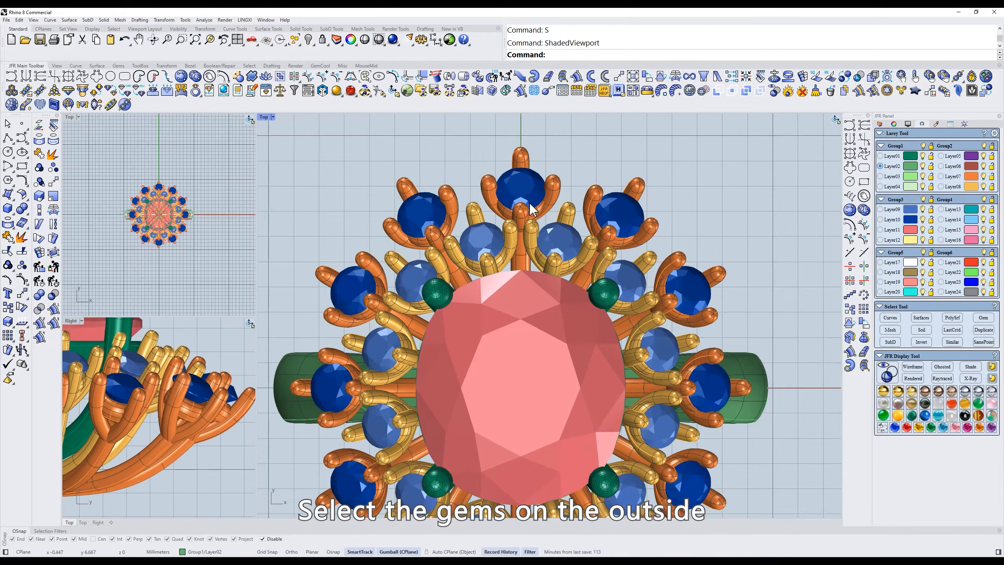
- Select all the outer Layer10 gems and isolate them
click(521, 193)
right_click(904, 222)
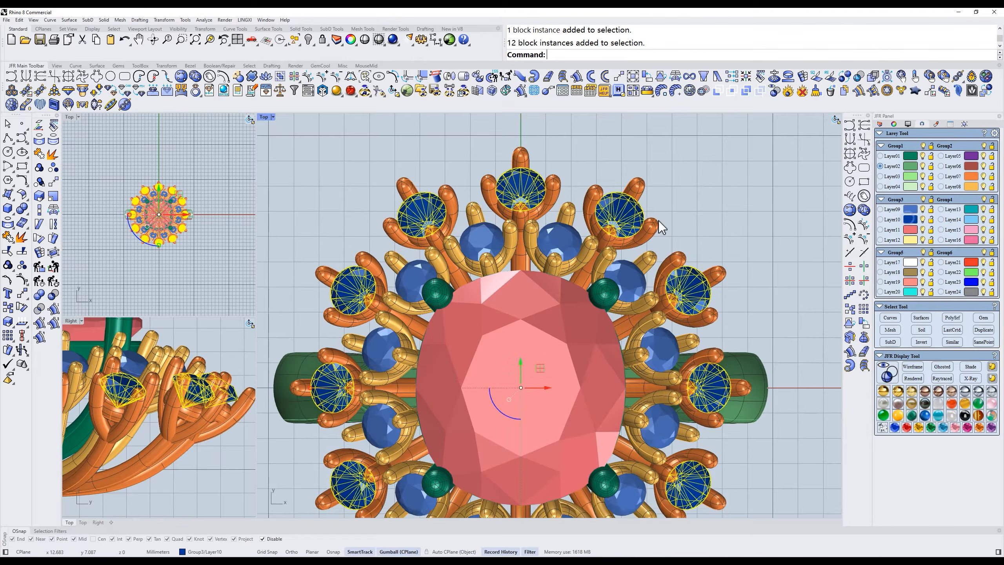
right_drag(660, 226, 672, 242)
key(ctrl+i)
scroll(597, 230, up, 2)
right_drag(597, 229, 603, 270)
scroll(628, 231, down, 6)
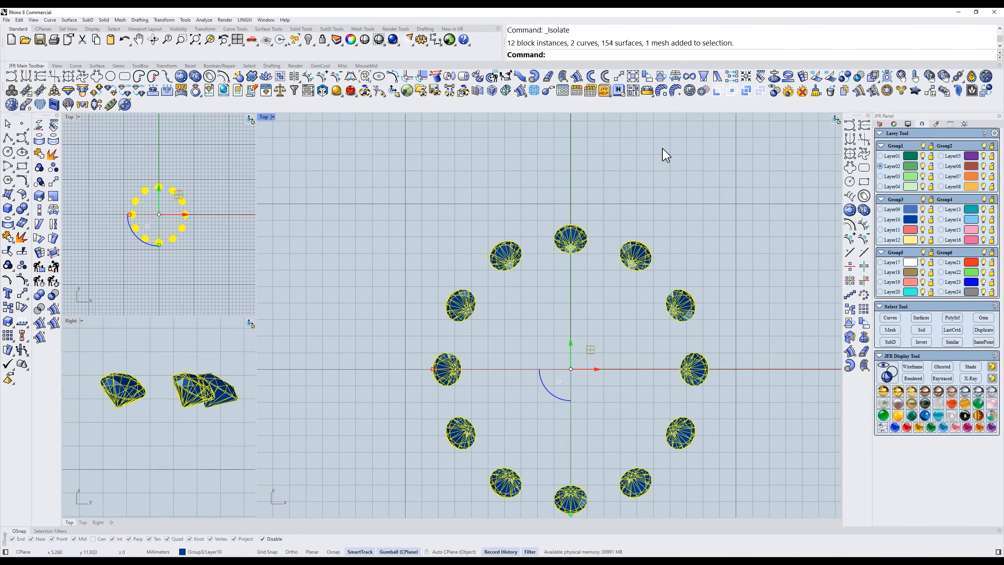
- Tilt the isolated Layer10 gems from the Top view with the JFR Flip tool, and undo the tilt
click(660, 76)
click(681, 177)
click(681, 251)
click(702, 299)
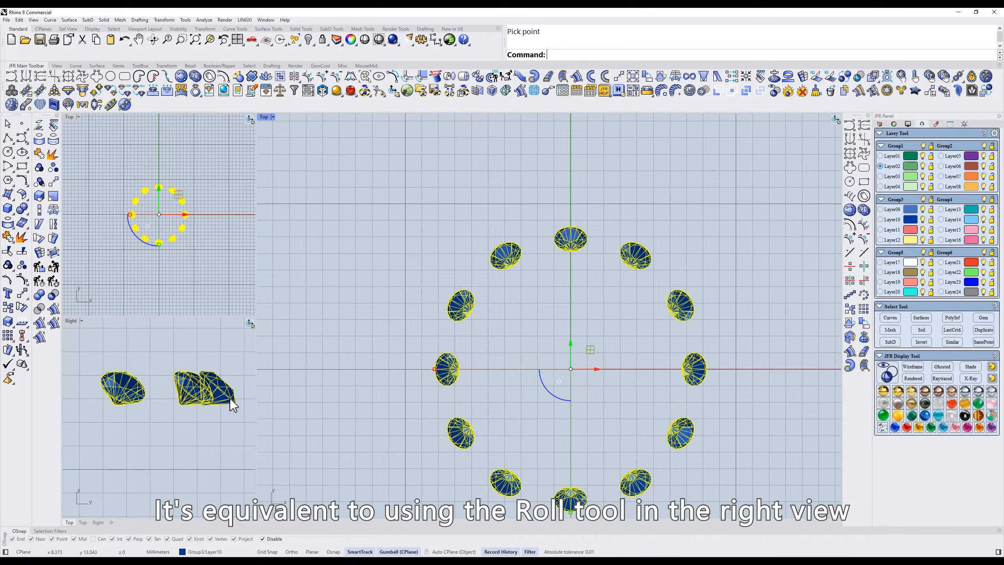
key(ctrl+z)
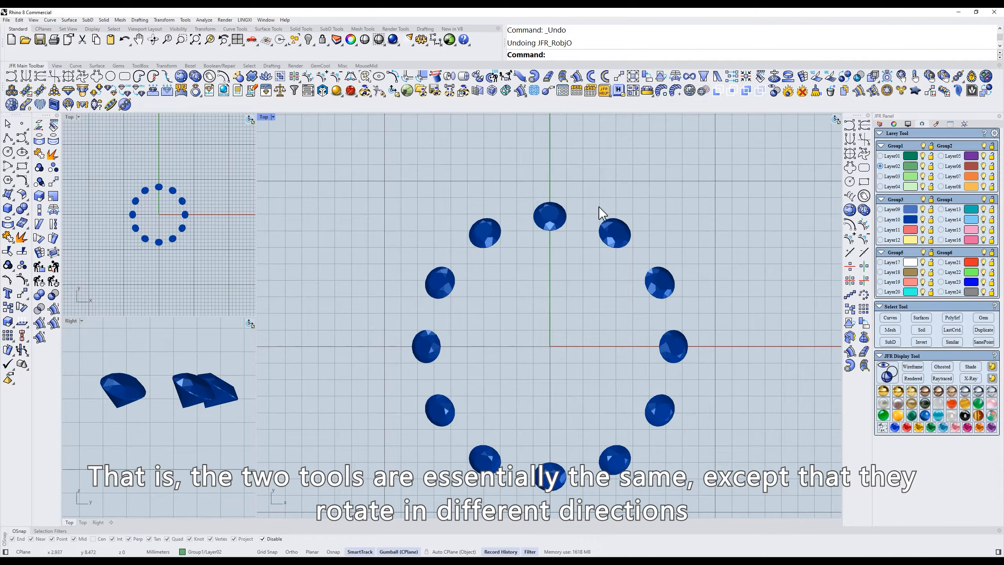
- Show all hidden ring parts and select the Layer10 gems together with the Layer07 prongs
text(ss)
key(space)
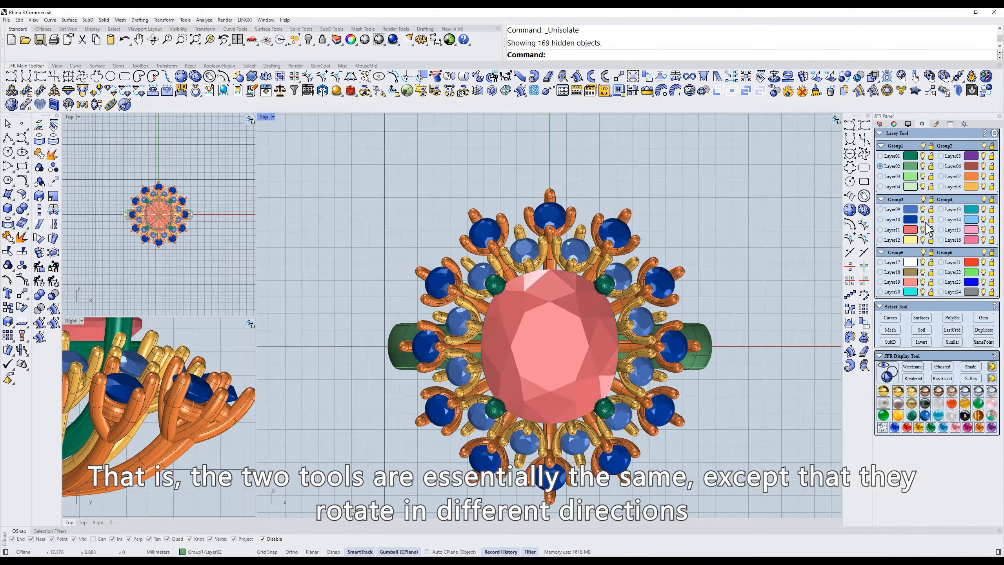
click(909, 221)
click(971, 177)
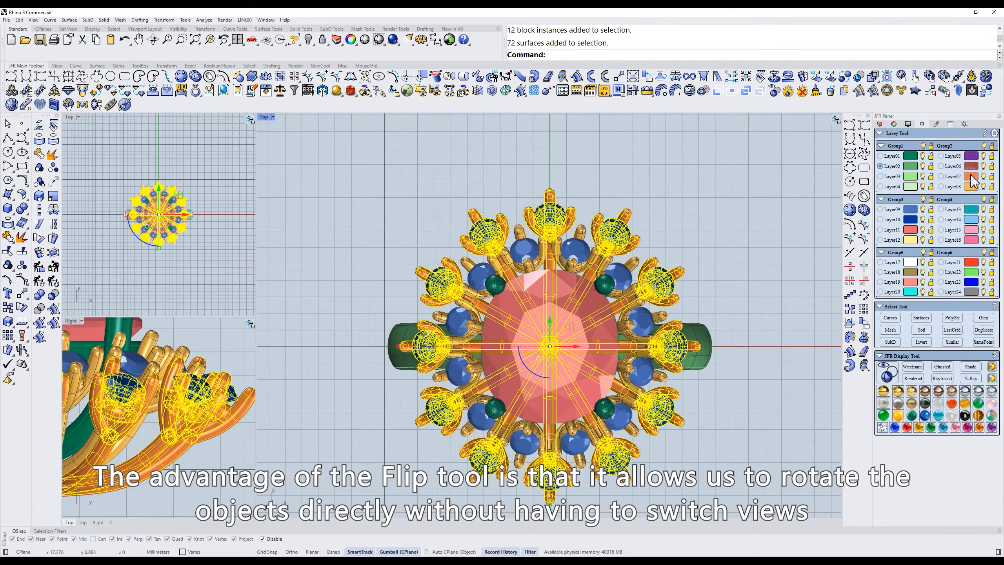
- Tilt the selected outer gems and prongs together from the Top view with the JFR Flip tool, and undo the tilt
click(657, 80)
click(685, 179)
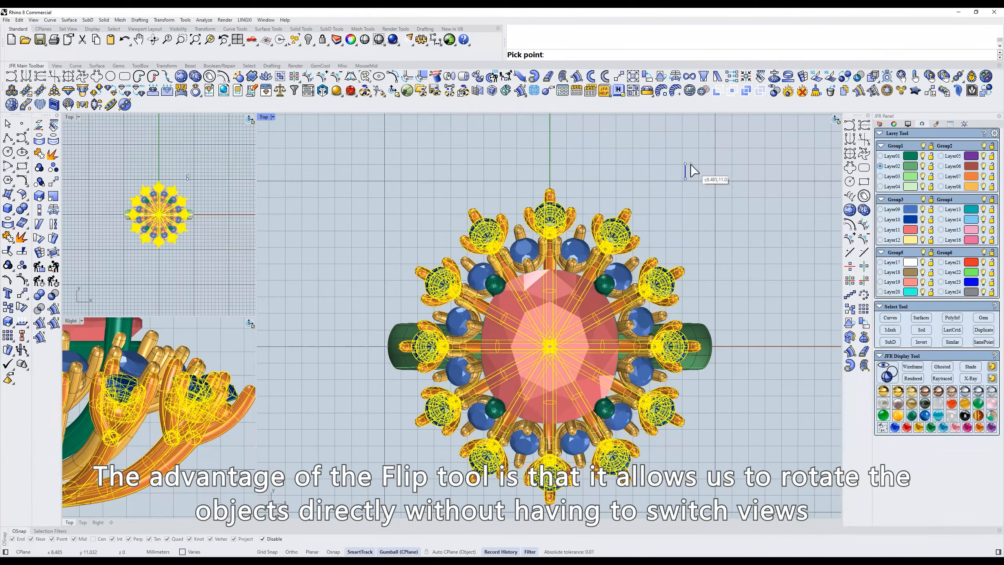
click(687, 194)
key(ctrl+z)
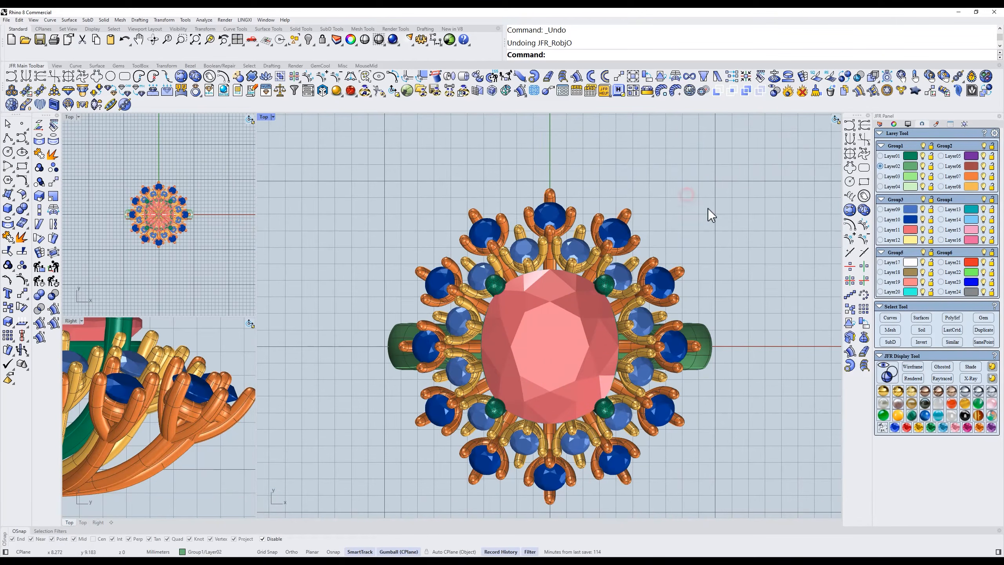
right_drag(696, 329, 684, 274)
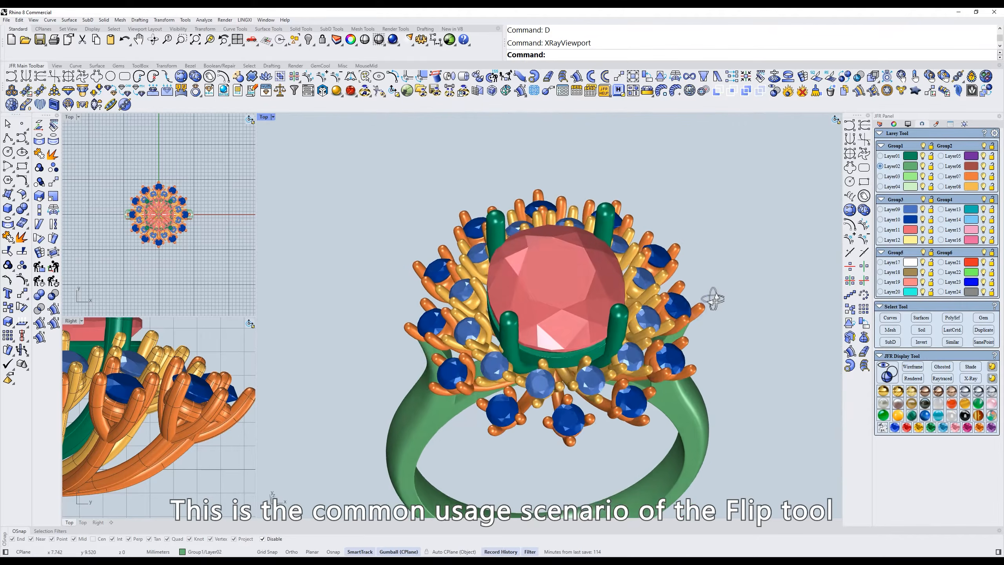
right_drag(672, 273, 683, 317)
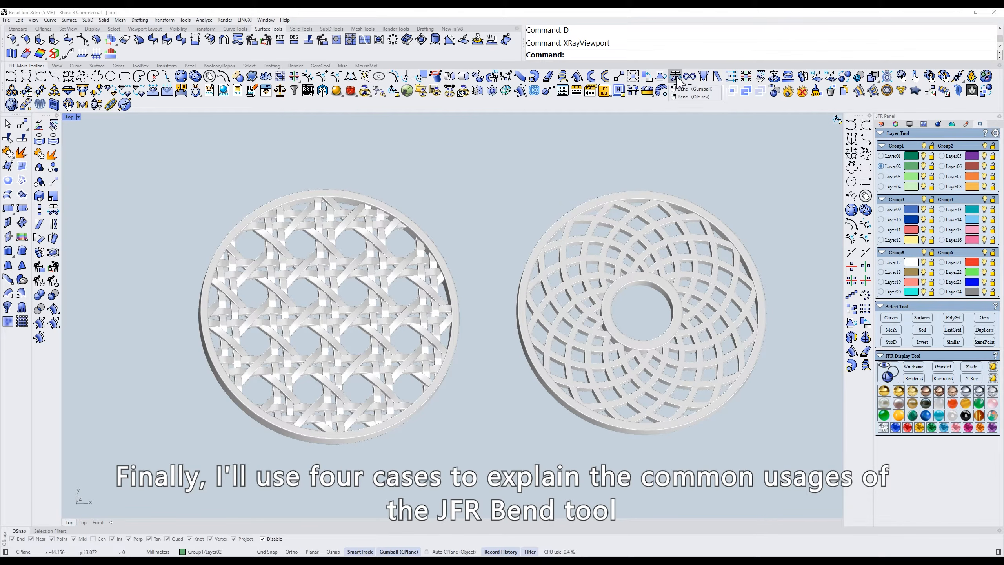
- Select the whole woven lattice disc from the Top view and switch to the Front view
text(t)
key(Return)
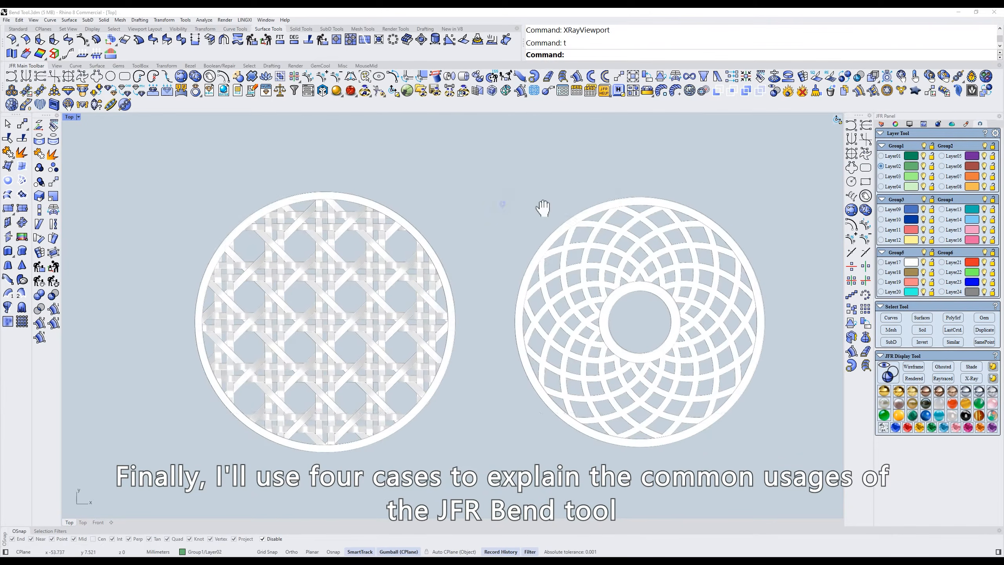
drag(574, 169, 237, 455)
text(f)
key(Return)
right_drag(390, 305, 505, 329)
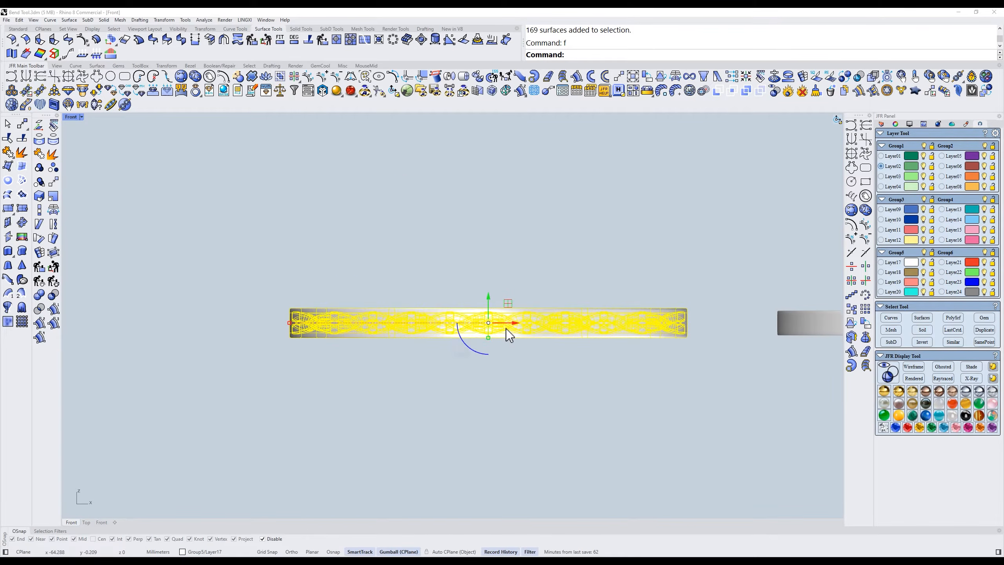
- Bend both sides of the woven disc downward with JFR Bend using TwoWay=Yes, and inspect the curved disc
click(675, 76)
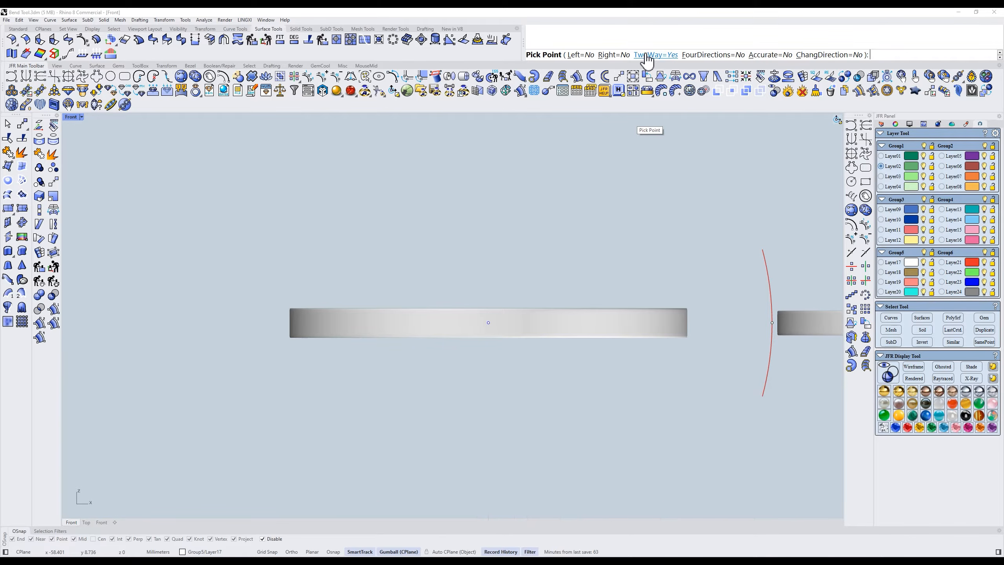
drag(773, 317, 727, 425)
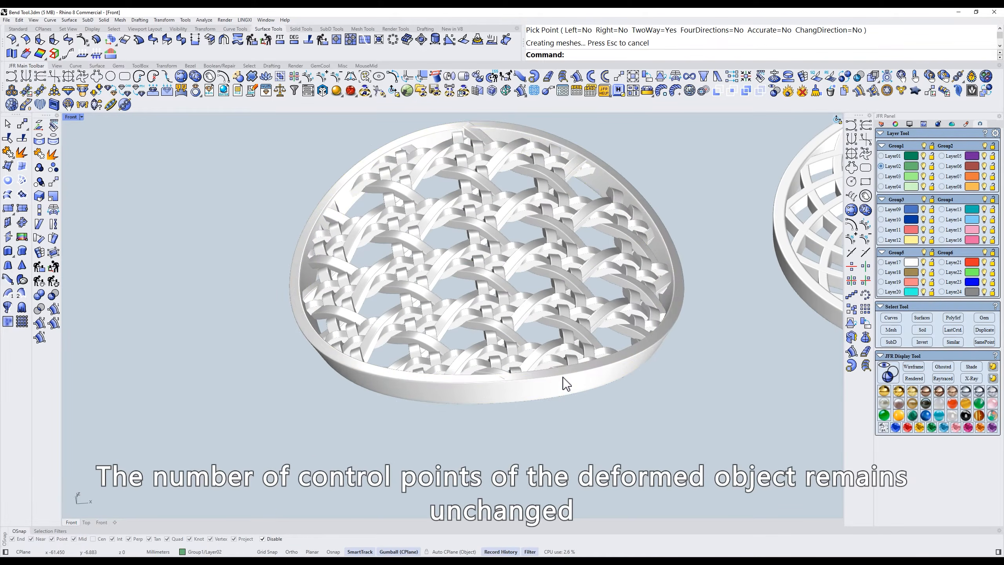
click(565, 381)
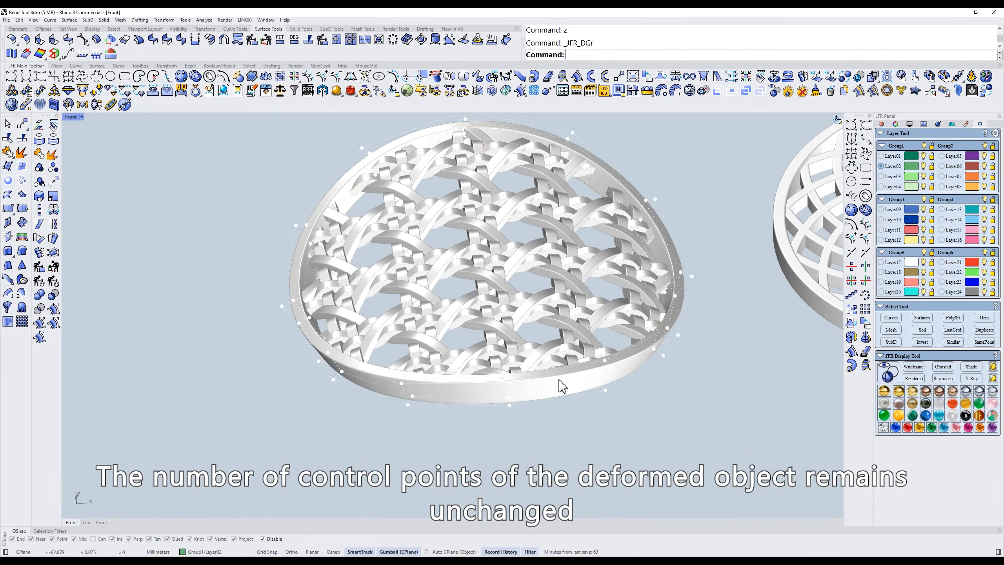
scroll(595, 276, down, 2)
right_drag(595, 277, 550, 346)
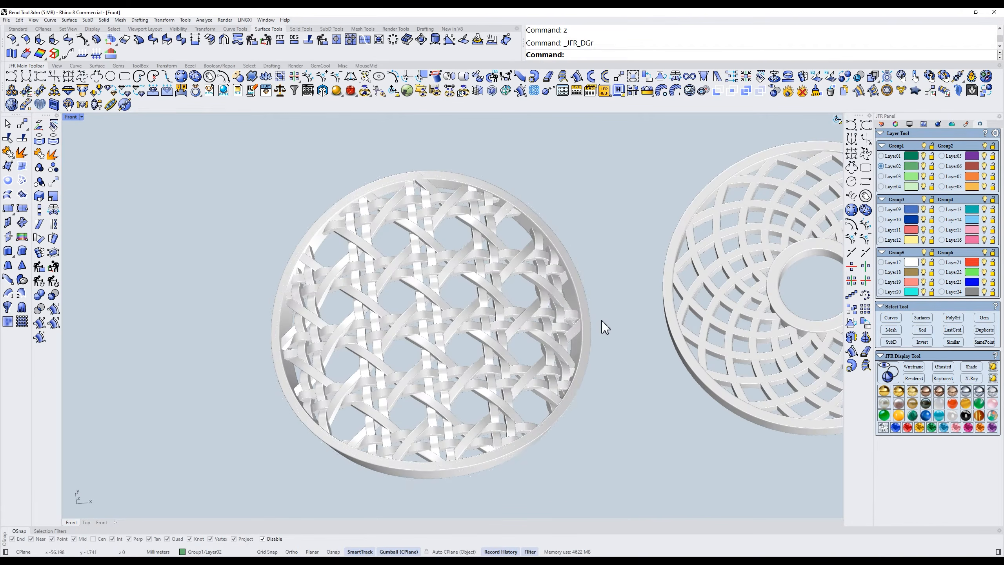
- Start JFR Bend on the spiral lattice disc with the central hole in the Front view
text(t)
key(Return)
text(f)
key(Return)
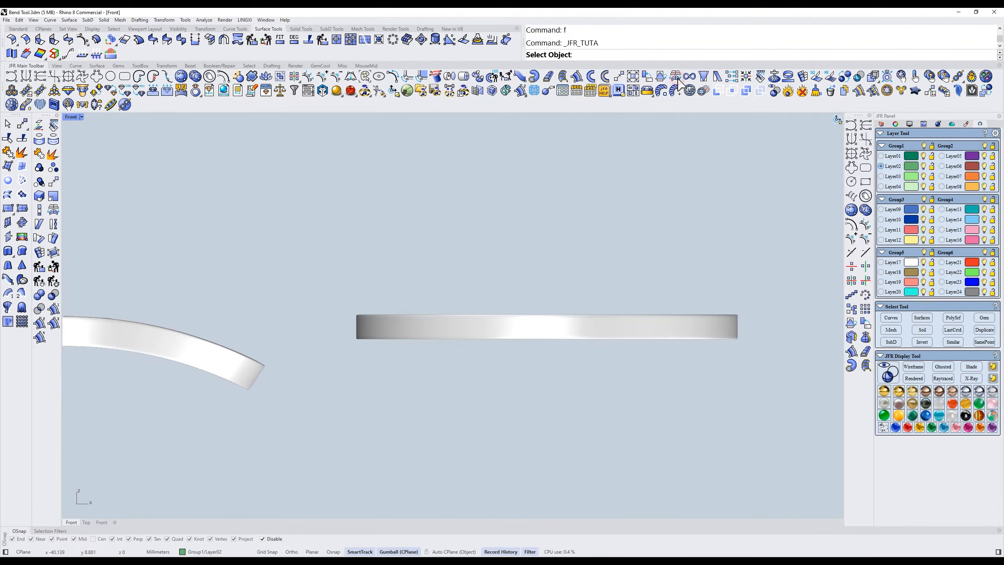
drag(774, 284, 348, 366)
key(Return)
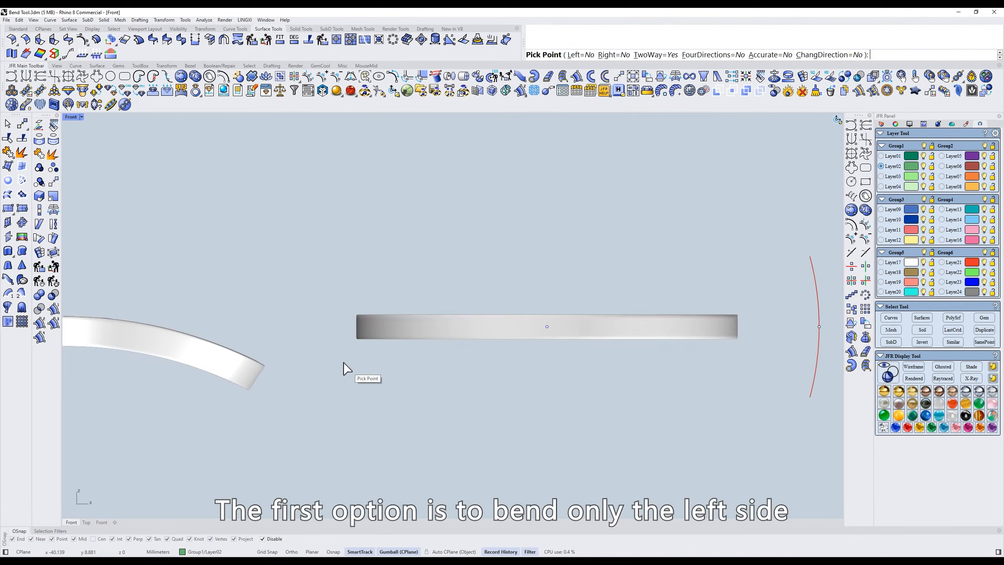
- Preview the Left, Right and TwoWay bend options by bending the spiral lattice disc downward
click(578, 55)
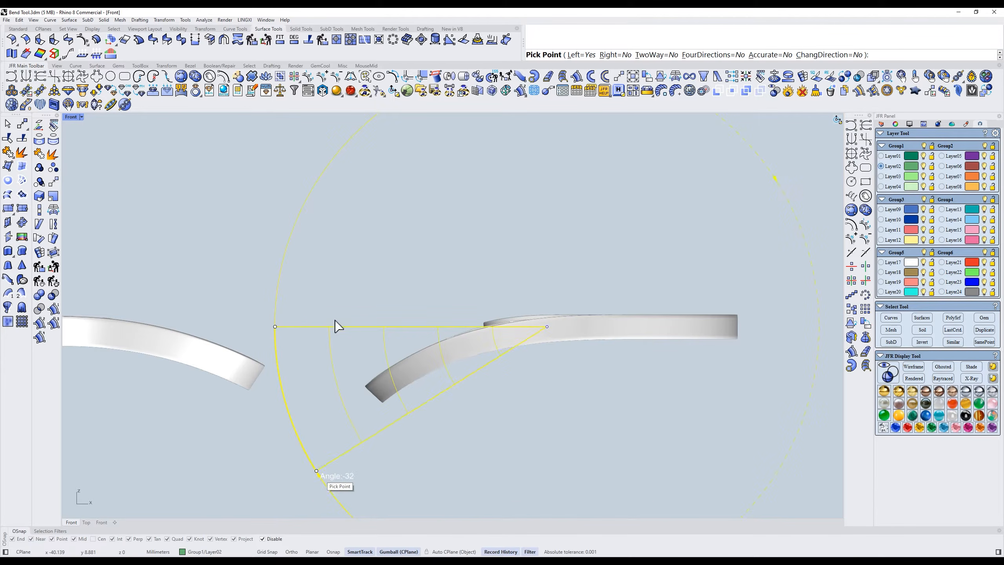
click(380, 281)
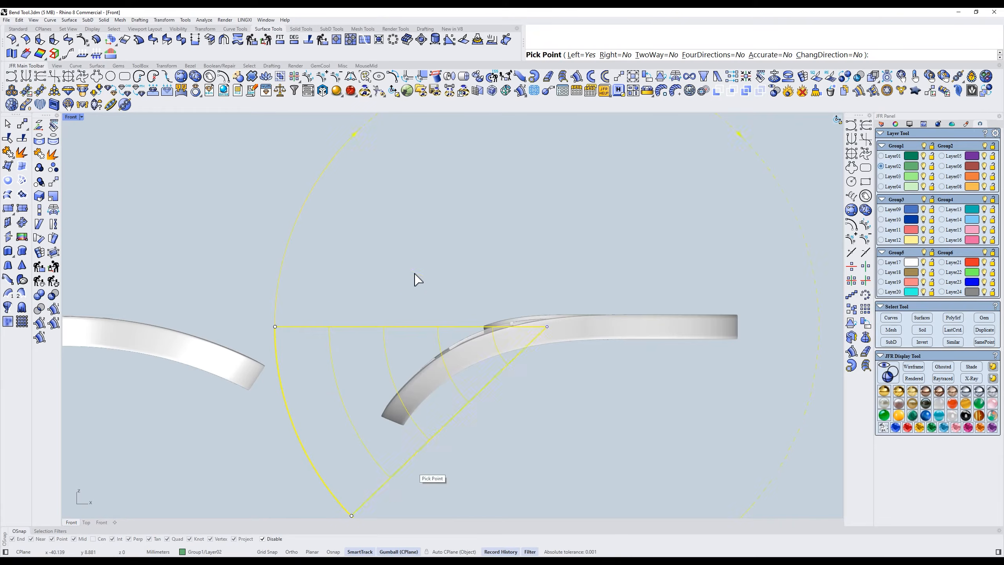
click(629, 56)
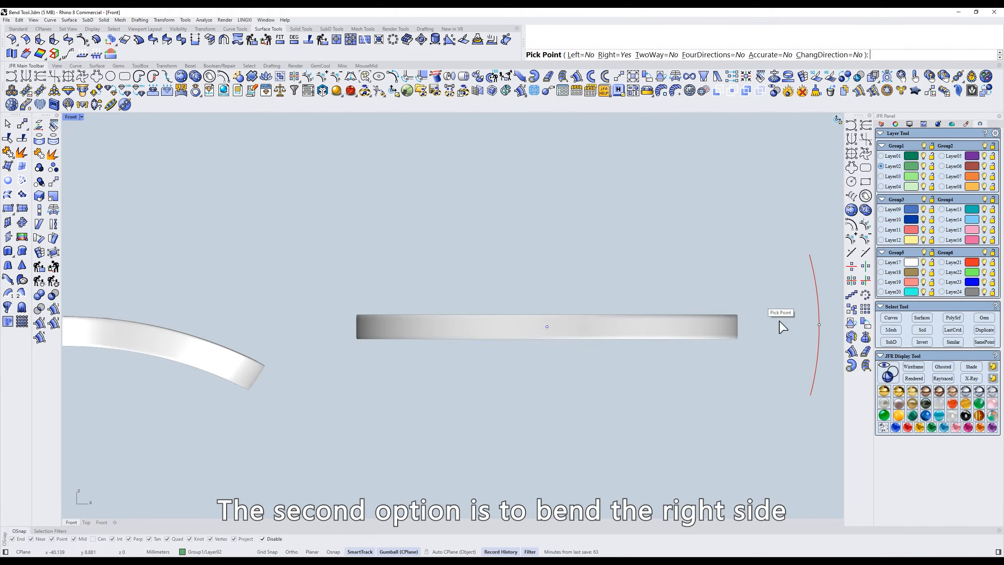
click(818, 327)
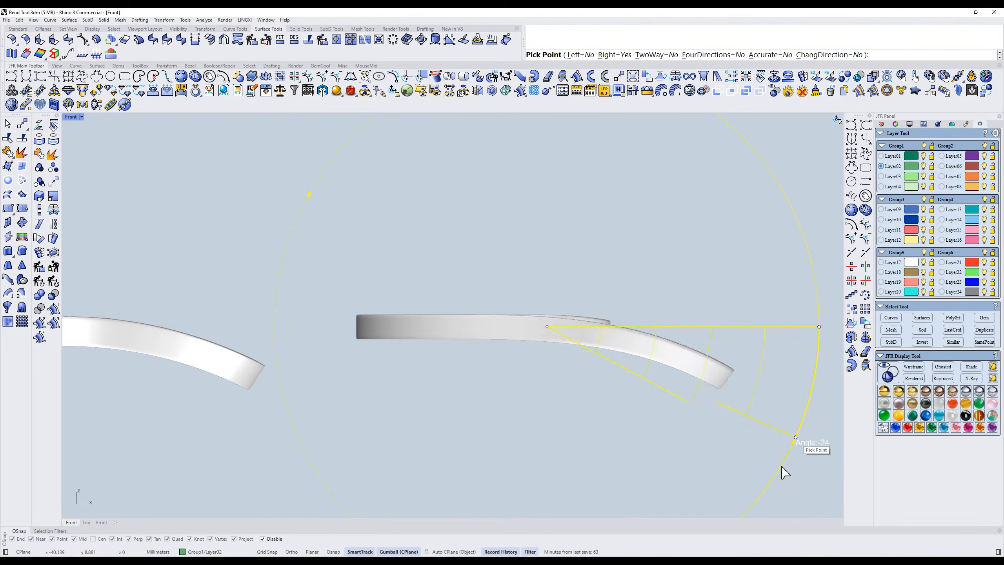
click(666, 57)
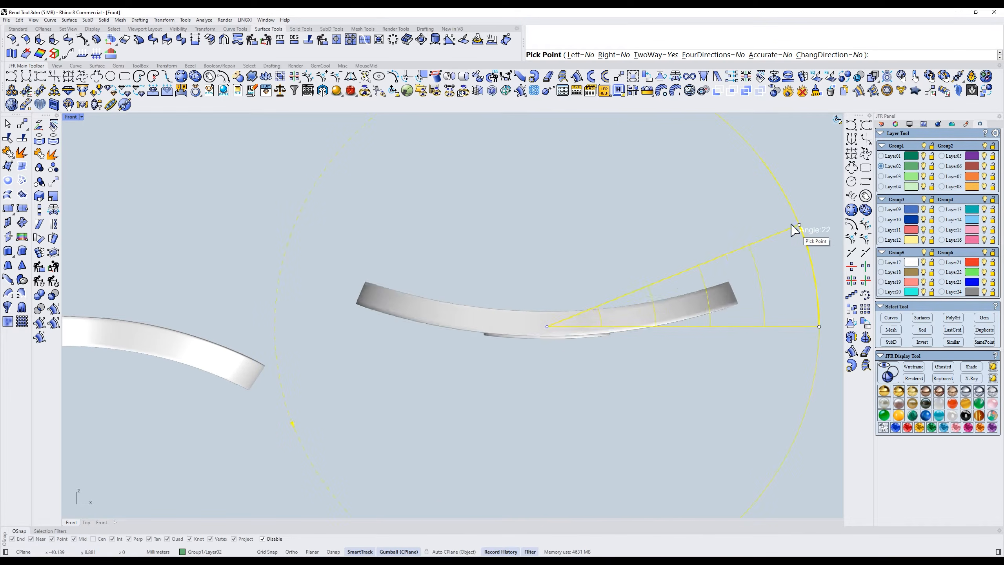
- Bend the spiral lattice disc downward by about 25° with FourDirections=Yes, and inspect the dome
click(703, 55)
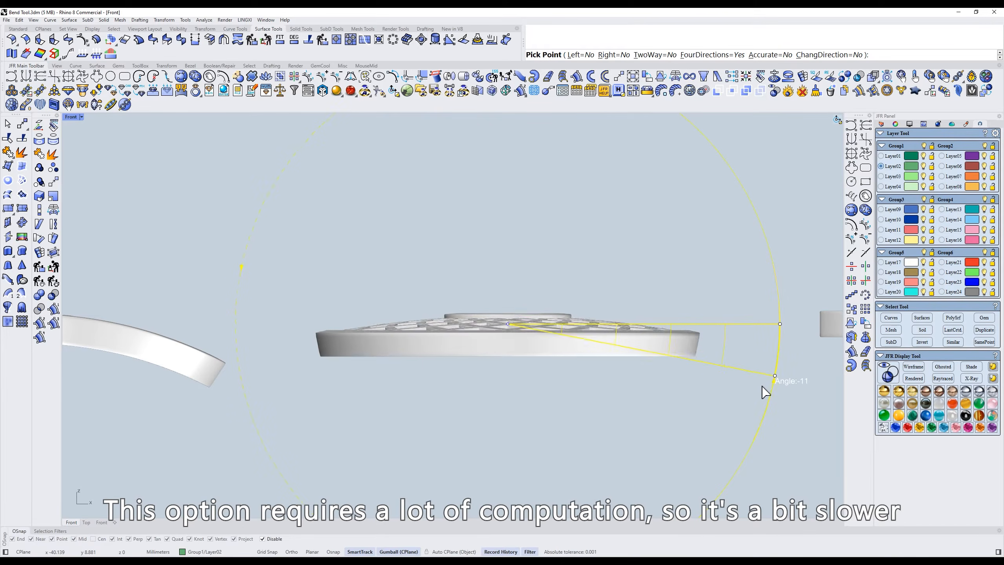
click(740, 429)
ctrl+shift+right_drag(560, 276, 599, 291)
right_click(605, 278)
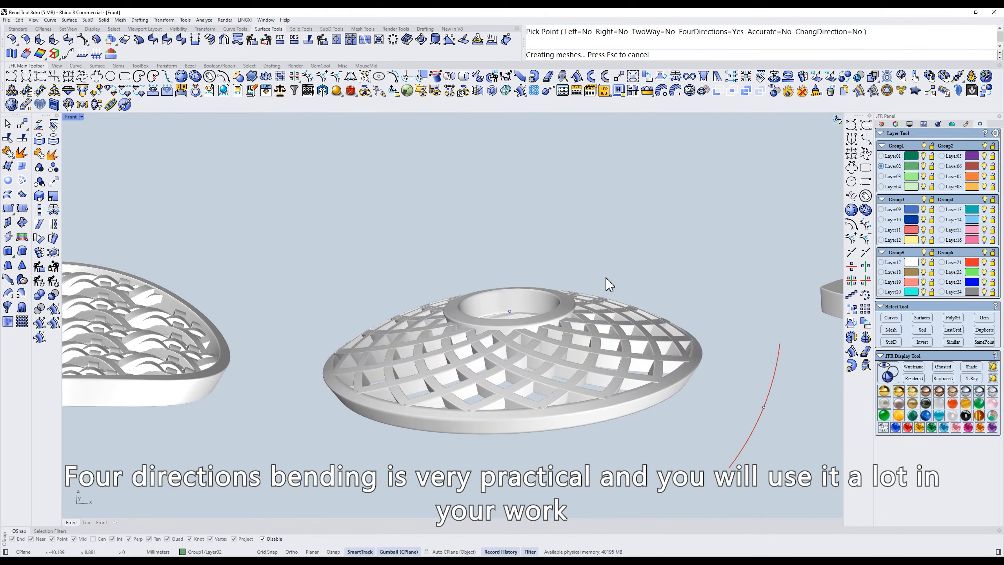
ctrl+shift+right_drag(645, 249, 637, 368)
text(t)
key(Return)
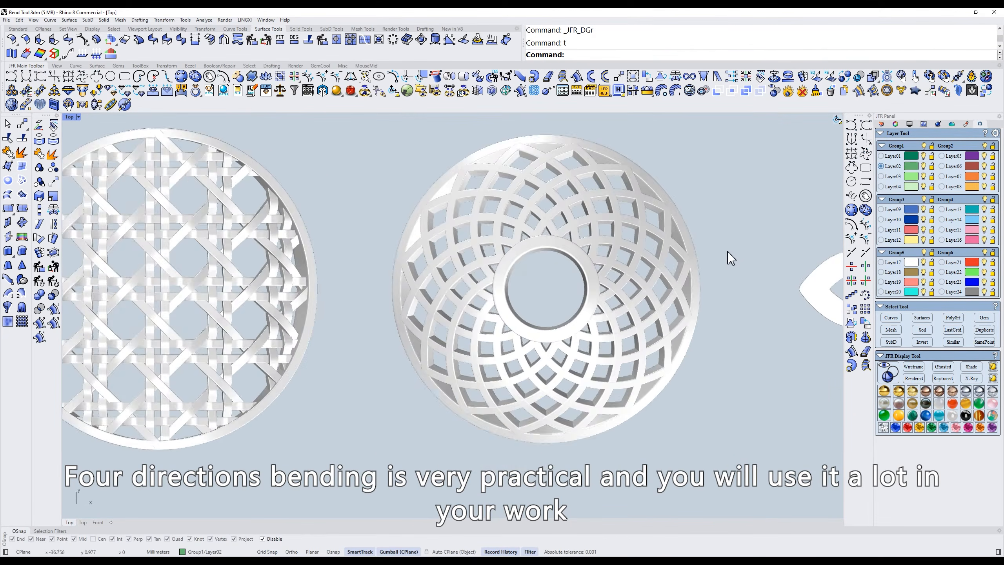
- Bend the flat petal shape upward to 90° in the Front view with JFR Bend and FourDirections=Yes, forming a bud
text(f)
key(Return)
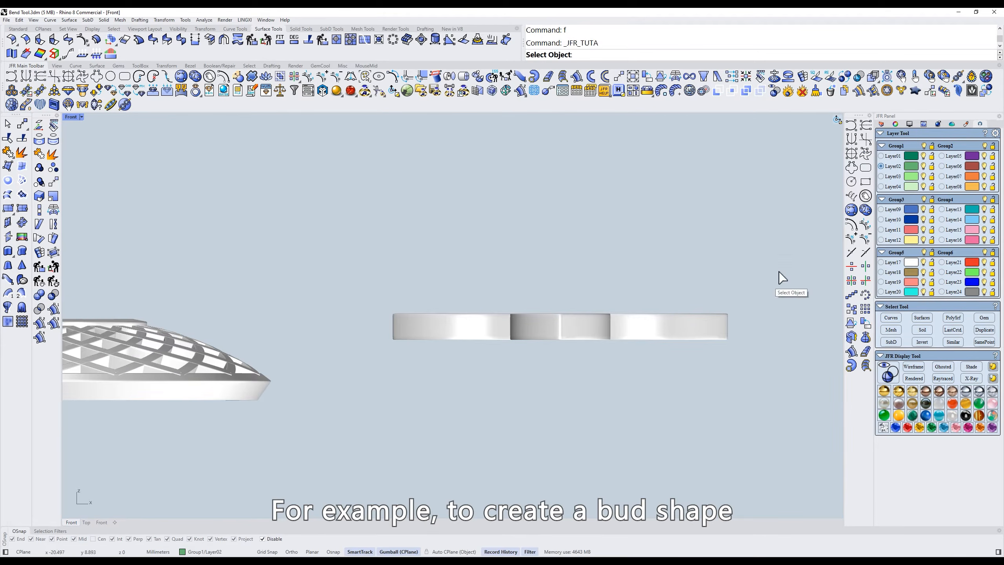
drag(786, 266, 353, 395)
right_click(353, 396)
click(726, 57)
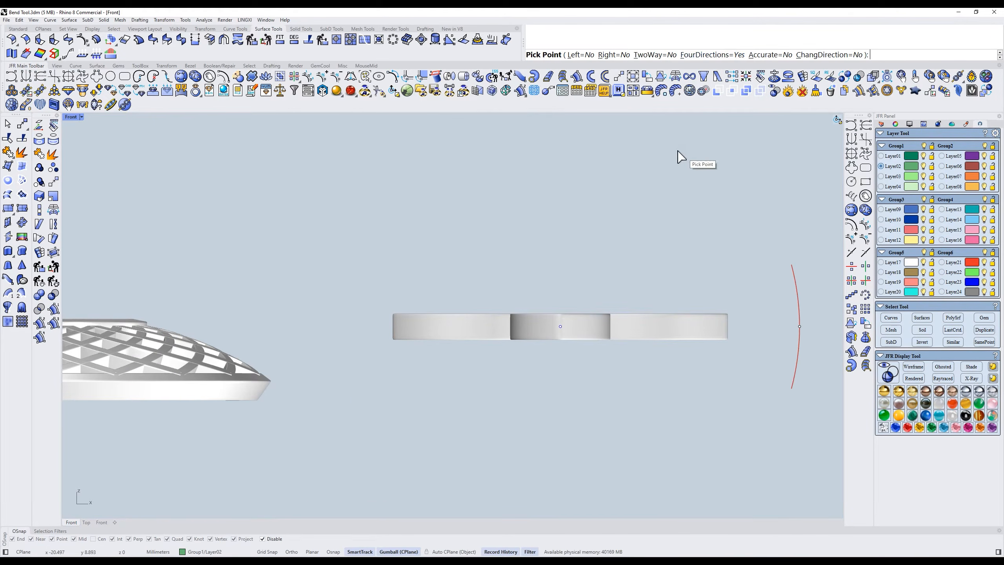
right_drag(804, 345, 770, 408)
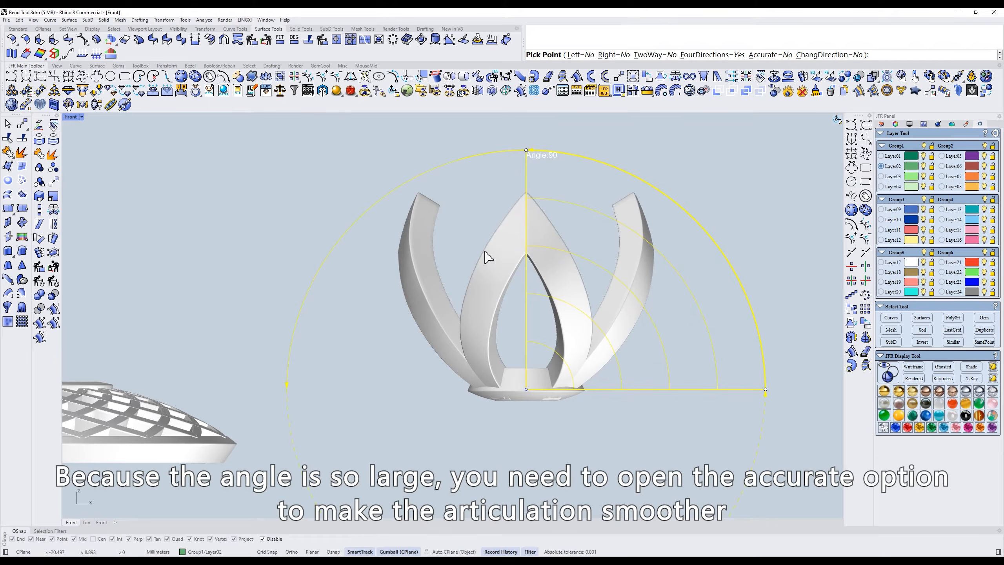
click(485, 250)
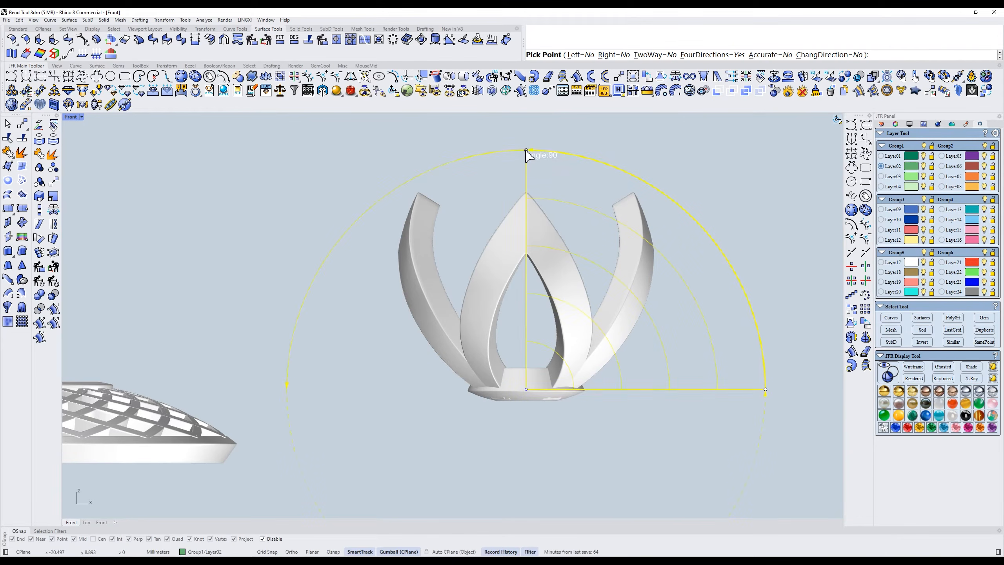
drag(529, 153, 612, 166)
drag(544, 197, 501, 177)
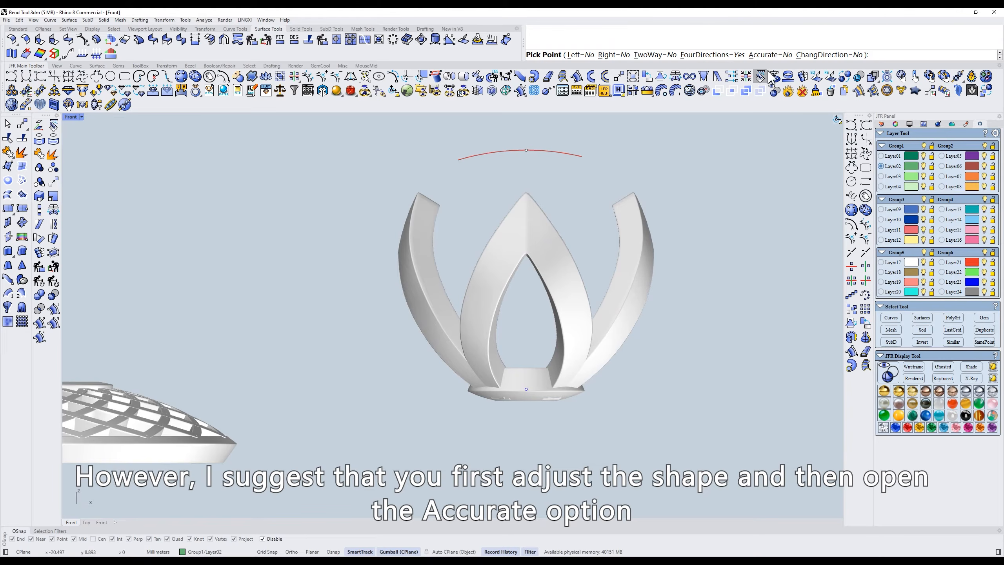
- Finish the bud's bend with Accurate=Yes and examine the density of its control structure
click(773, 57)
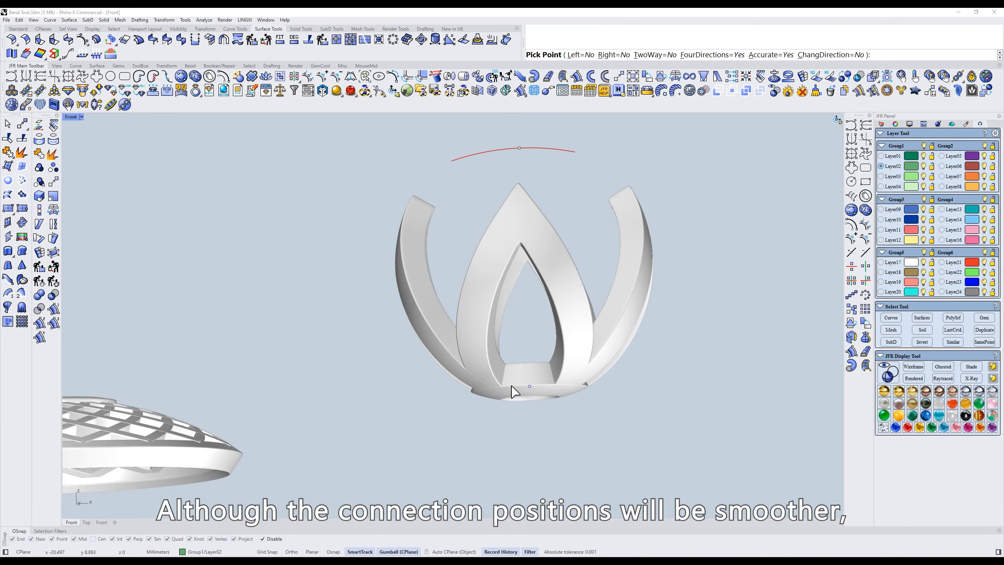
click(580, 354)
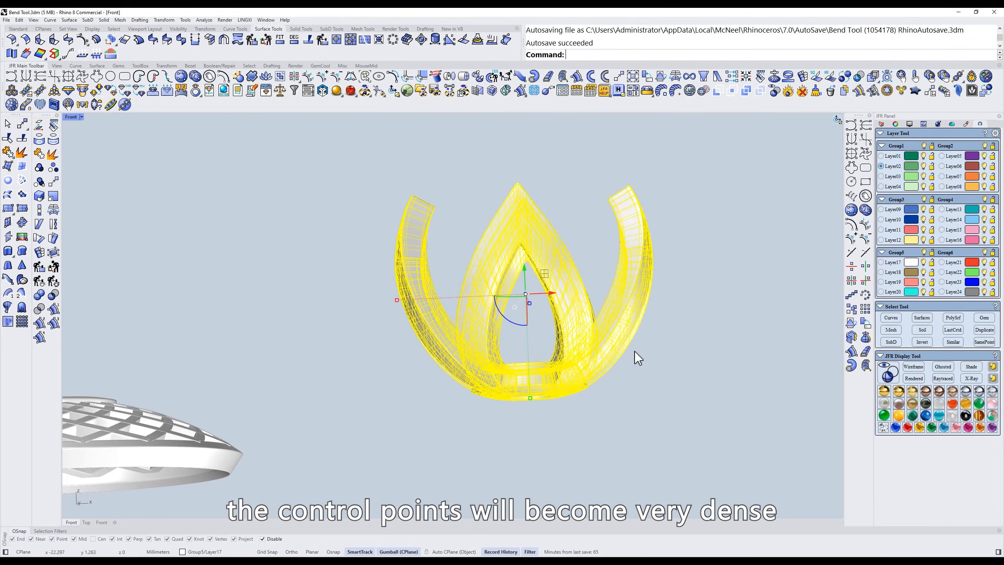
right_drag(635, 351, 589, 318)
scroll(589, 319, up, 4)
text(z)
key(space)
right_drag(549, 271, 609, 199)
key(Escape)
scroll(609, 217, down, 4)
text(r)
key(BackSpace)
text(f)
key(Return)
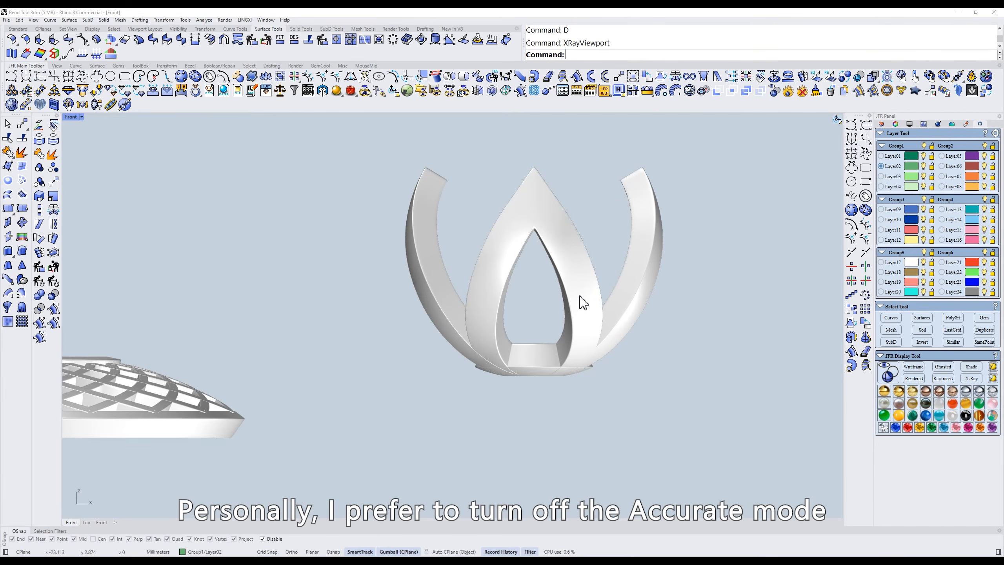
- Show the signet ring and its inner floral ornament in the Front view with the shaded display mode
scroll(580, 295, down, 6)
right_drag(678, 286, 471, 300)
mouse_move(666, 314)
right_down()
mouse_move(593, 305)
mouse_move(649, 264)
right_up()
text(s)
key(space)
scroll(600, 316, up, 4)
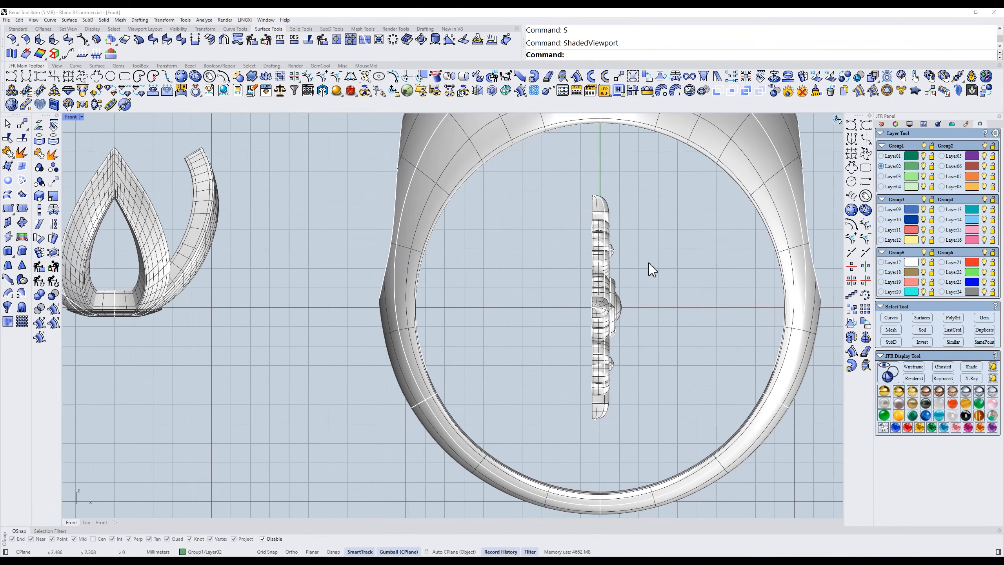
scroll(649, 263, down, 3)
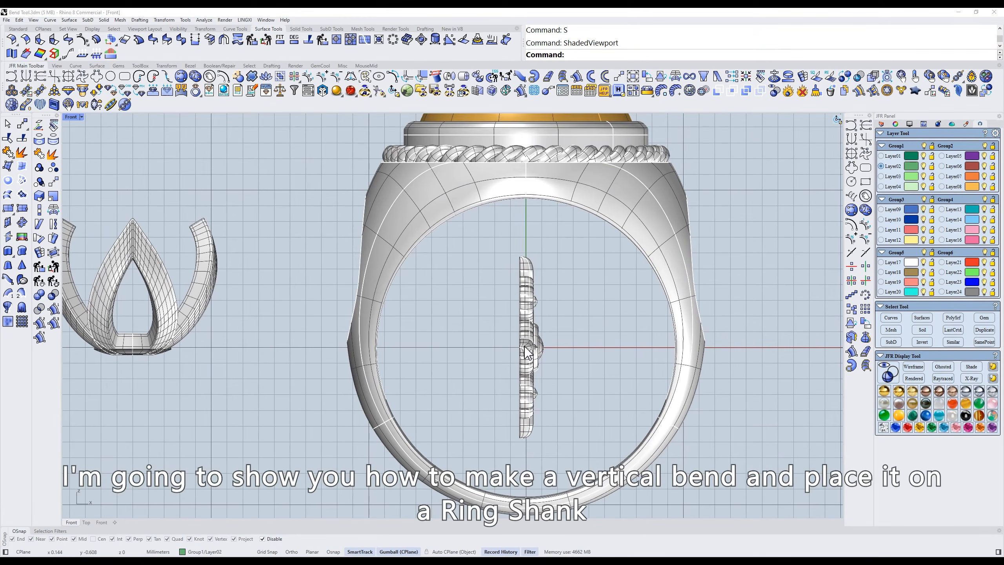
ctrl+shift+right_drag(612, 342, 679, 220)
text(f)
key(Return)
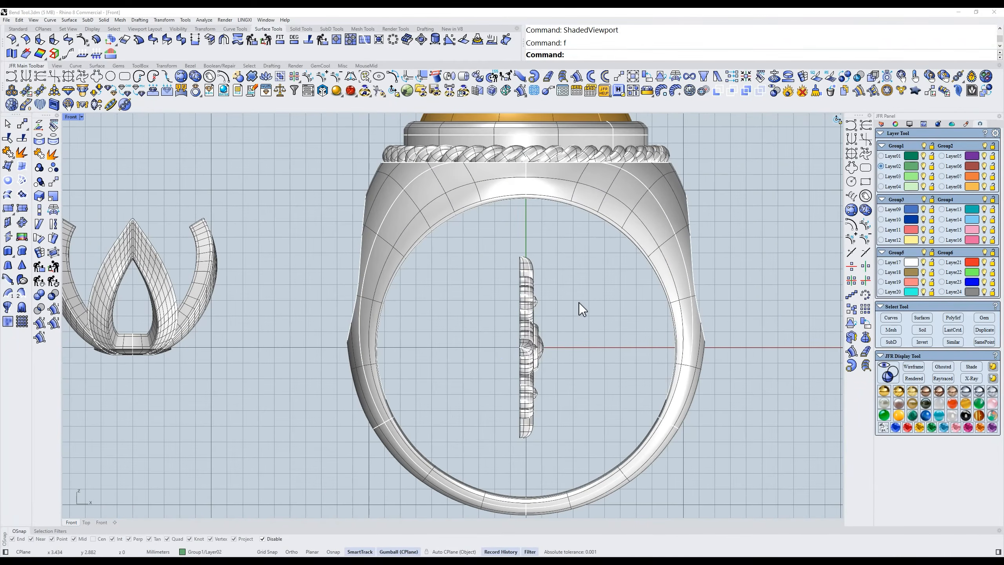
- Bend the upright floral ornament inside the ring vertically with JFR Bend, using the changed direction and FourDirections=Yes
click(528, 287)
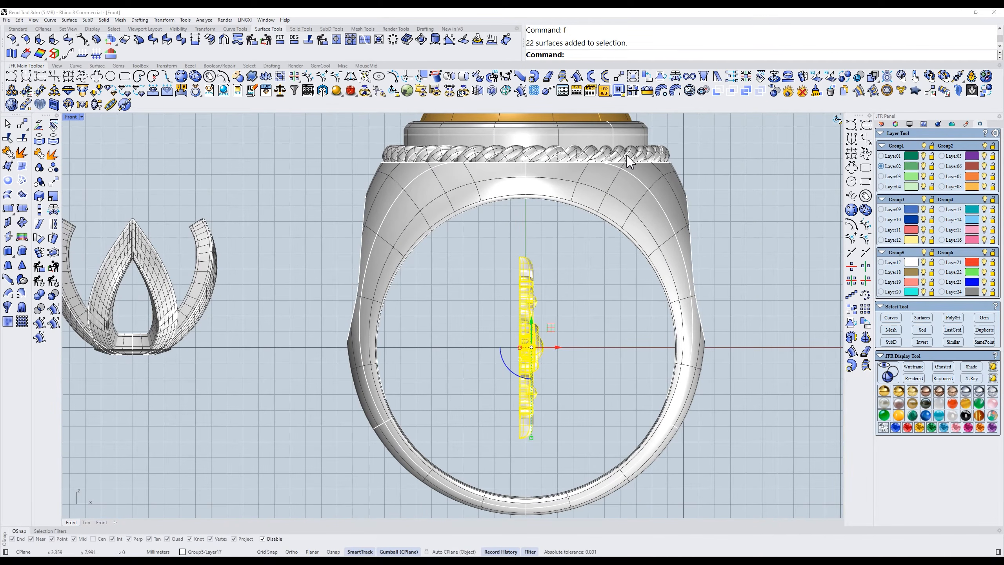
click(671, 90)
scroll(707, 360, up, 3)
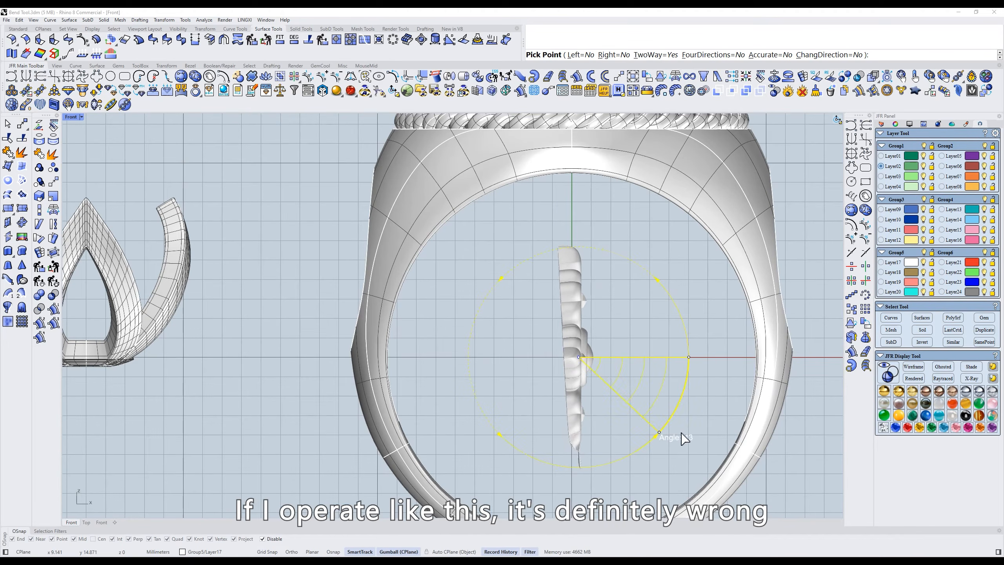
click(843, 55)
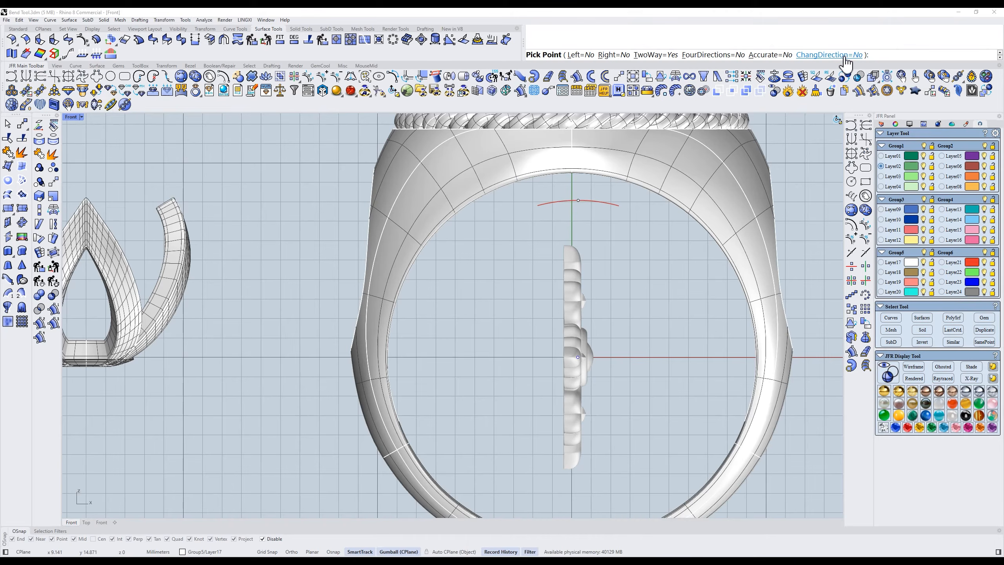
click(713, 55)
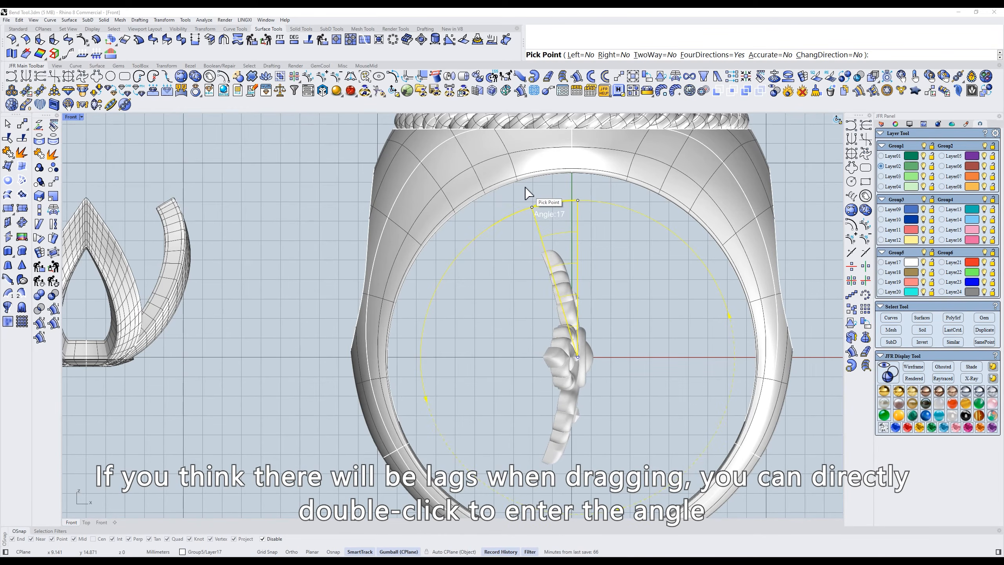
right_drag(664, 317, 522, 290)
key(ctrl+F2)
key(space)
scroll(540, 290, down, 2)
key(Escape)
- Copy the bent floral ornament onto the right outer side of the ring shank
click(516, 357)
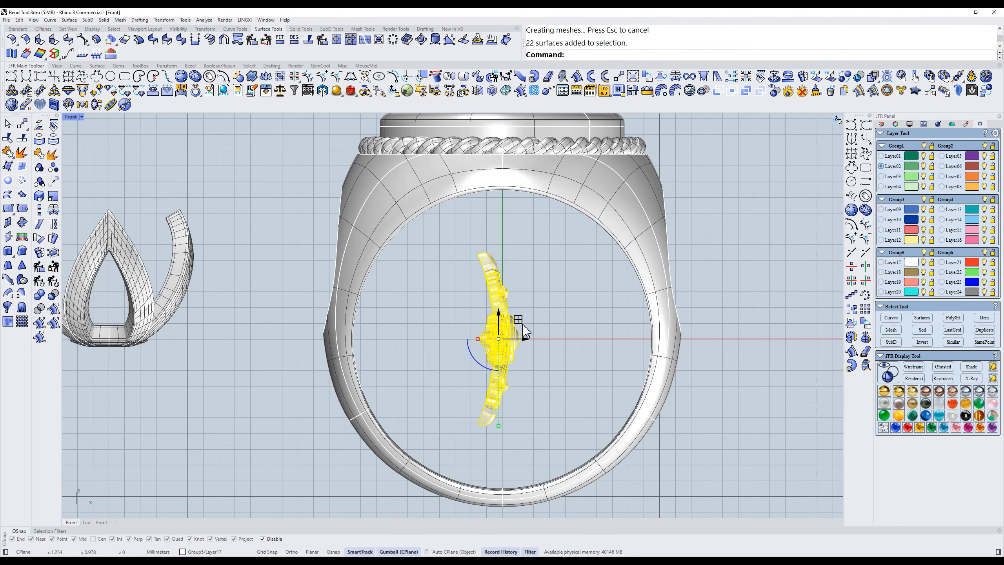
drag(522, 324, 704, 251)
key(alt)
click(728, 220)
scroll(727, 221, up, 4)
right_drag(727, 221, 729, 280)
click(654, 261)
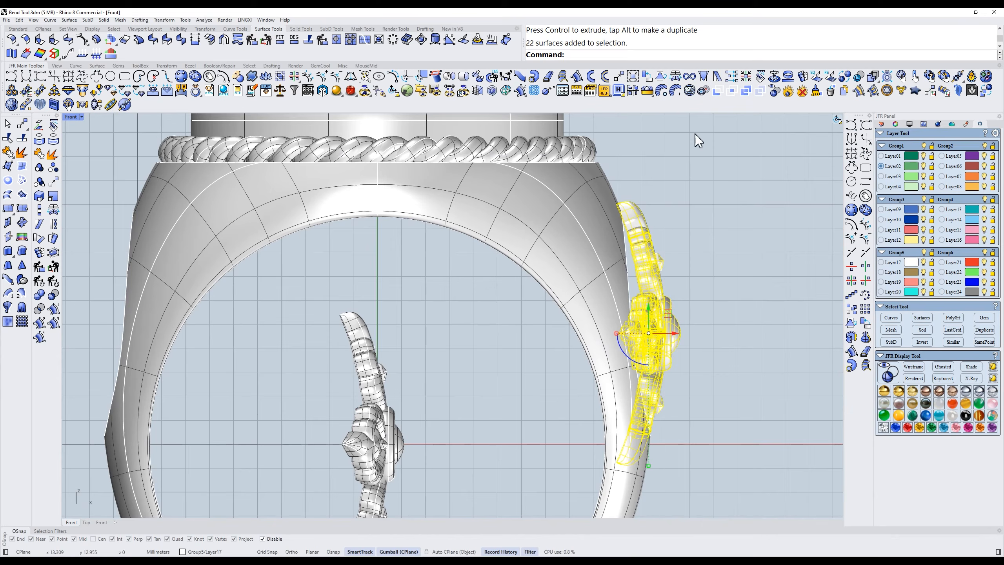
- Rotate the copied ornament to follow the shank's slope and nudge it against the outer surface
click(649, 80)
click(767, 314)
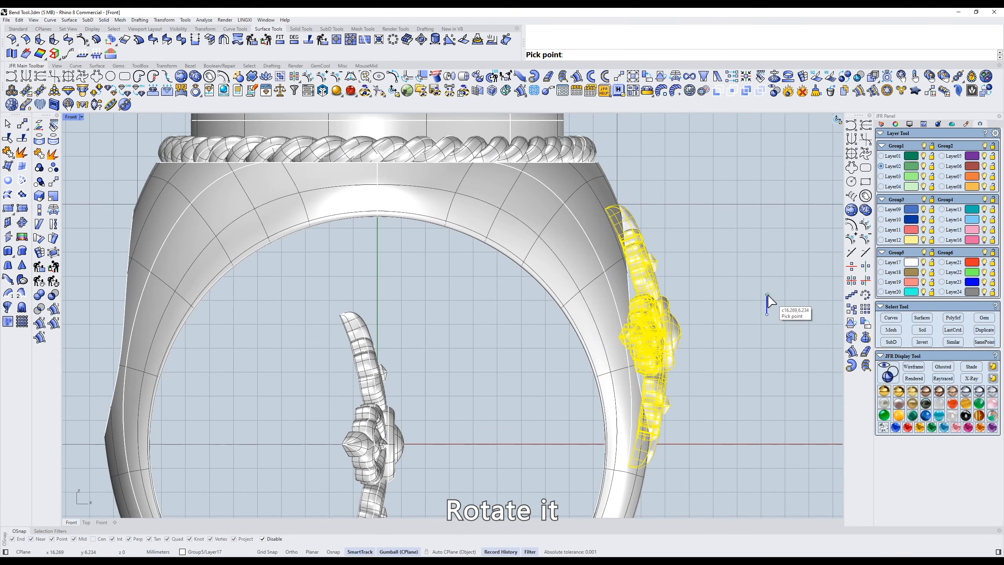
click(767, 294)
click(673, 325)
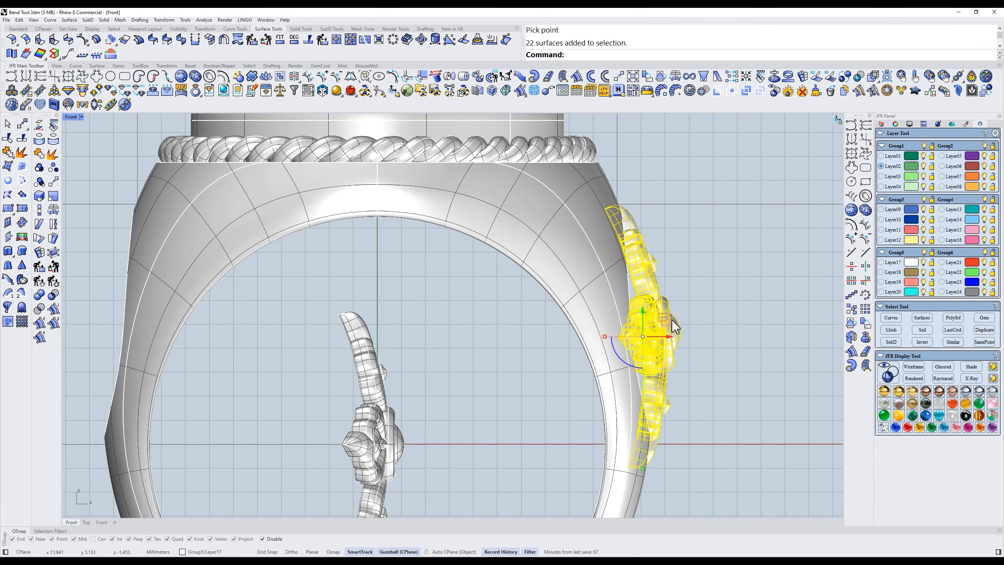
drag(670, 337, 672, 337)
click(687, 319)
- Mirror the ornament to the opposite side of the shank, inspect it in X-Ray display, and restore the shaded display
text(t)
key(Return)
text(D)
key(Return)
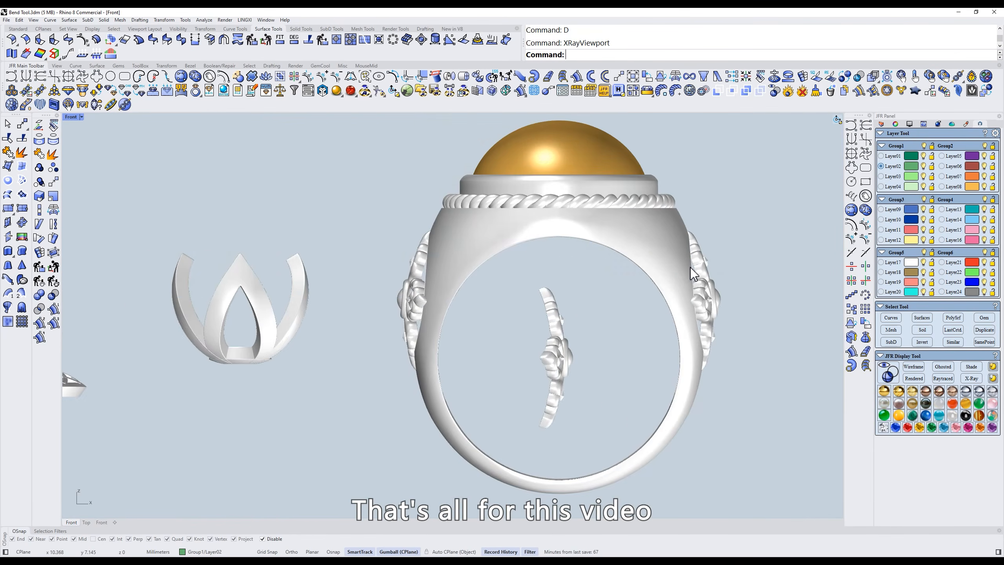
scroll(700, 273, up, 4)
mouse_move(717, 272)
ctrl+shift+right_down()
mouse_move(683, 278)
mouse_move(728, 281)
ctrl+shift+right_up()
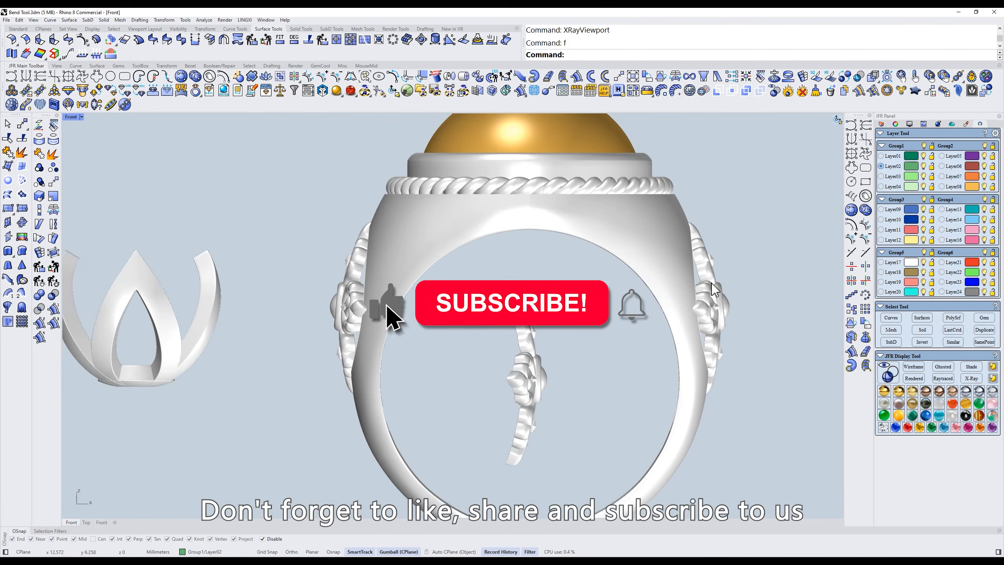
text(s)
key(Return)
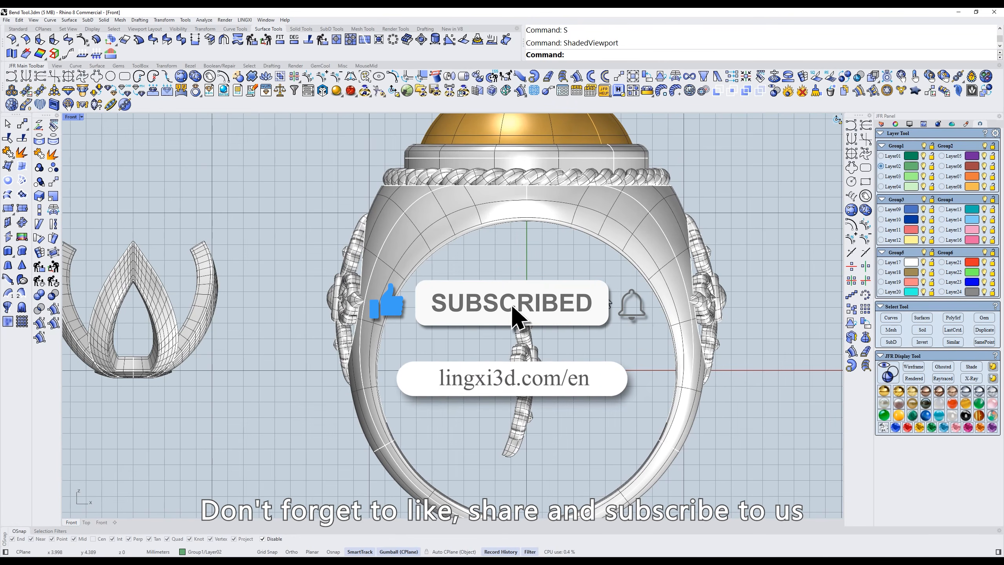